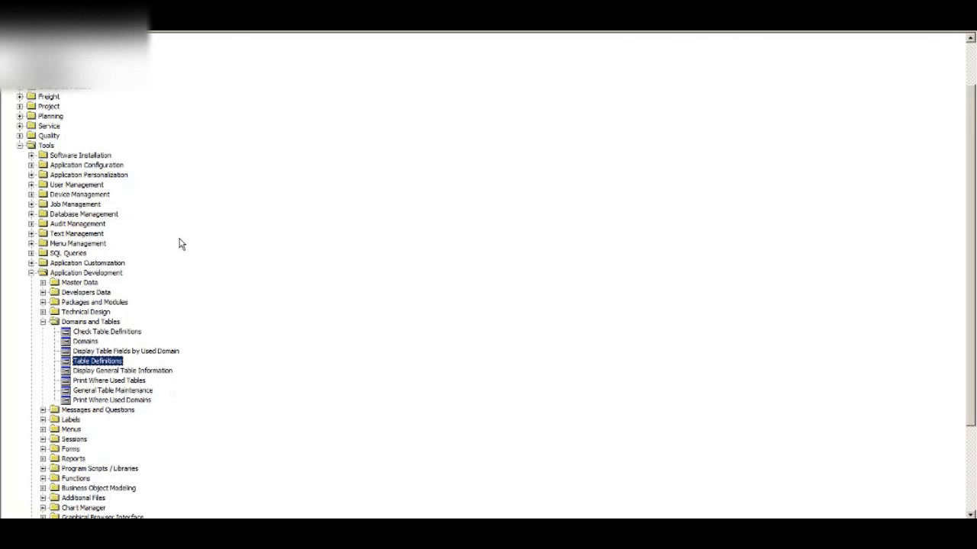
# - Open the Table Definitions session from Application Development's Domains and Tables and maximize its window
pyautogui.click(43, 148)
pyautogui.click(82, 273)
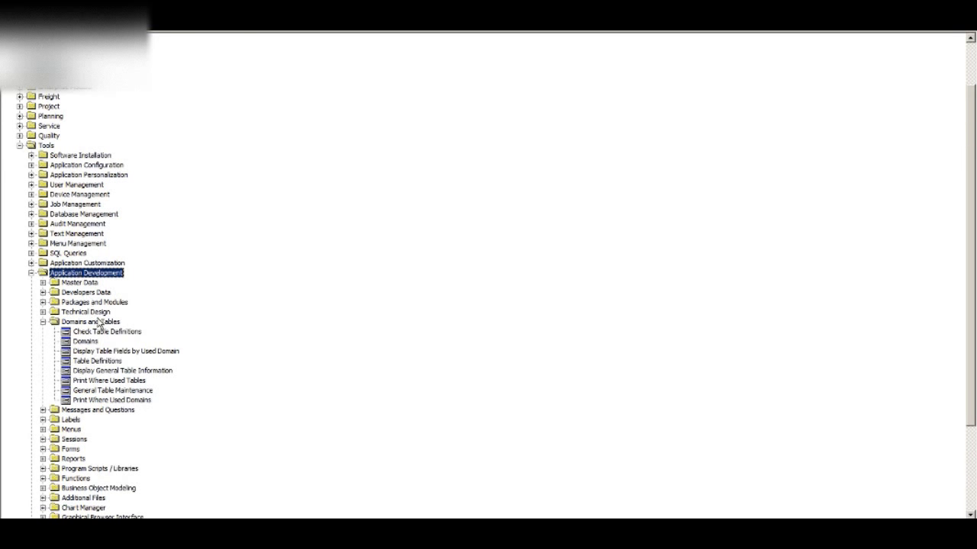
pyautogui.click(102, 361)
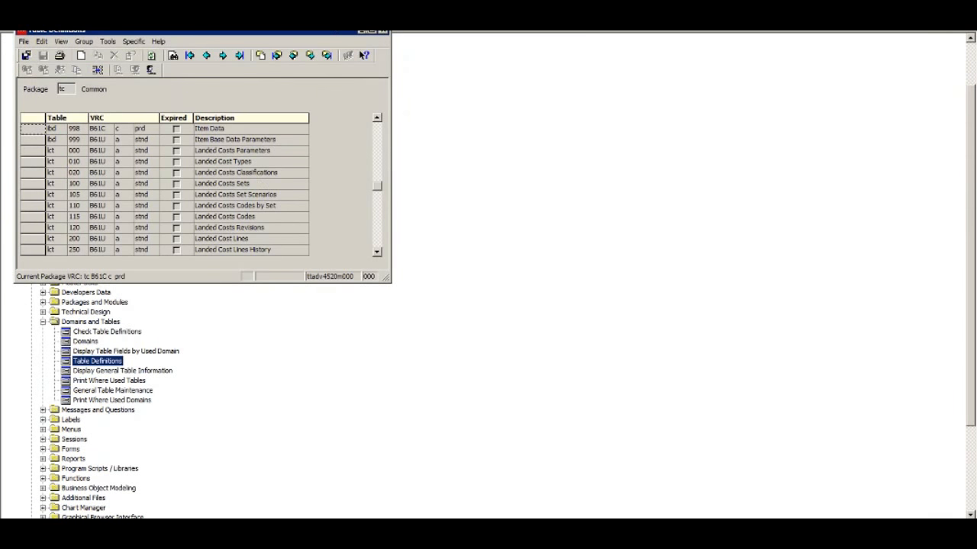
pyautogui.click(370, 32)
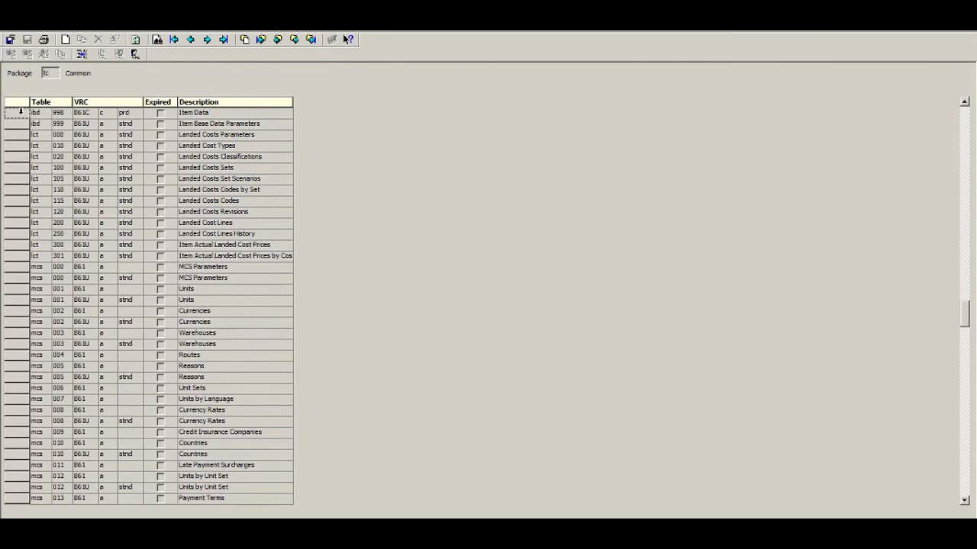
# - Open the definition of table ibd 998 (Item Data) in package tc and maximize its window
pyautogui.click(24, 113)
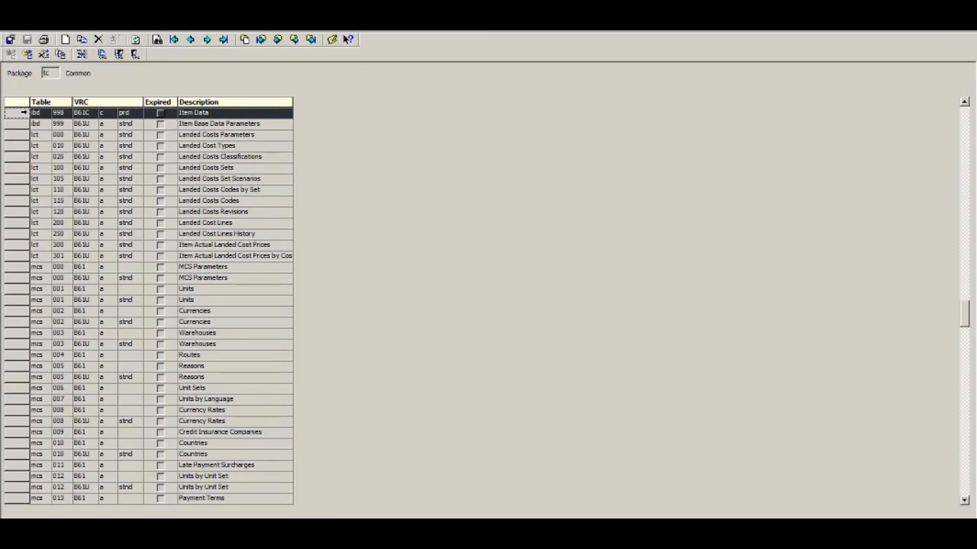
pyautogui.doubleClick(24, 112)
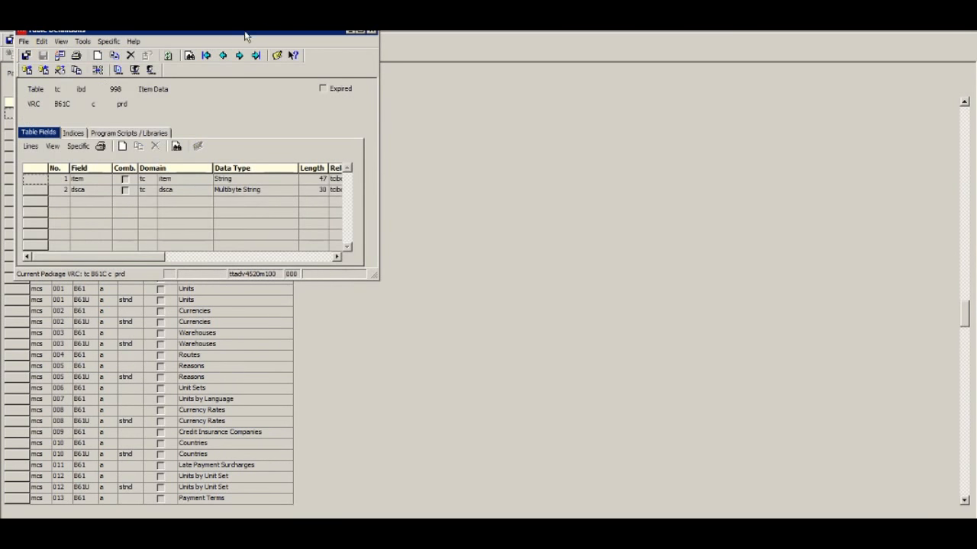
pyautogui.click(361, 32)
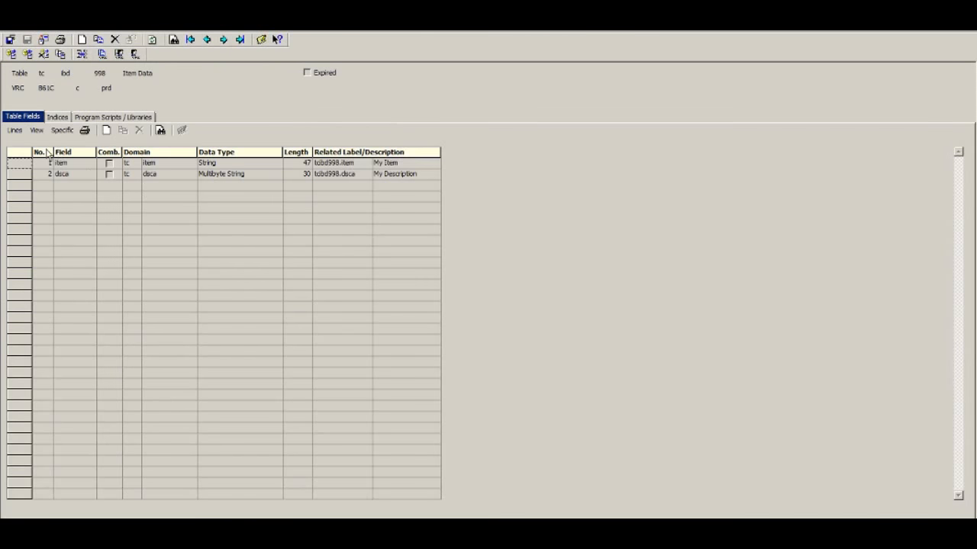
# - Examine the item field's name, sequence number, attributes, domain and label in its details, and close them
pyautogui.click(22, 166)
pyautogui.click(23, 174)
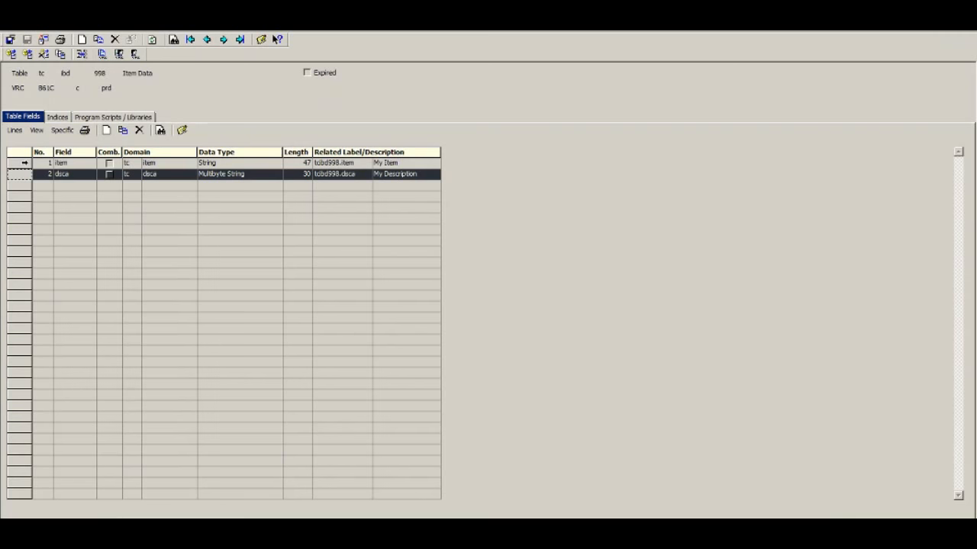
pyautogui.click(25, 163)
pyautogui.click(27, 170)
pyautogui.doubleClick(29, 164)
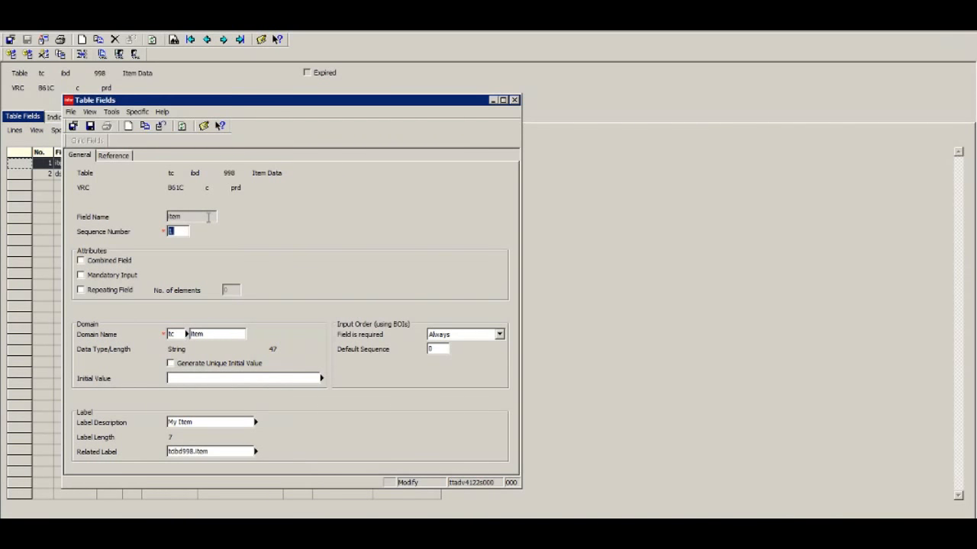
pyautogui.moveTo(198, 218); pyautogui.dragTo(158, 214)
pyautogui.click(191, 219)
pyautogui.press('Tab')
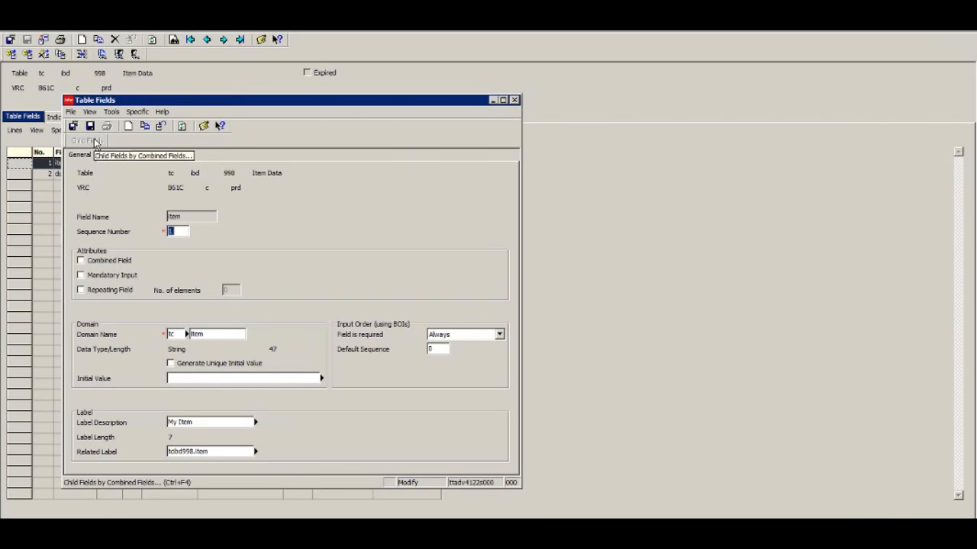
pyautogui.click(72, 126)
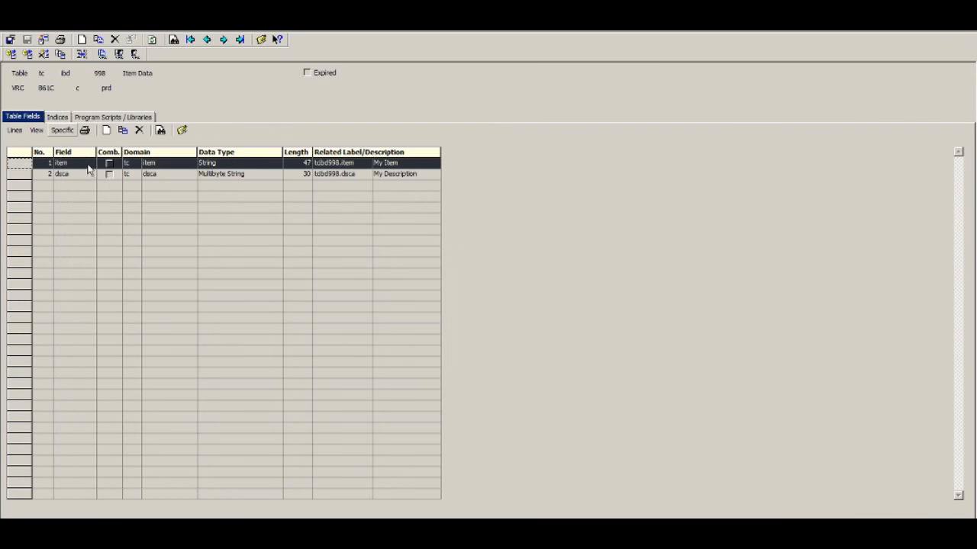
# - Start a new table field with sequence number 3 and discard it without saving
pyautogui.click(29, 173)
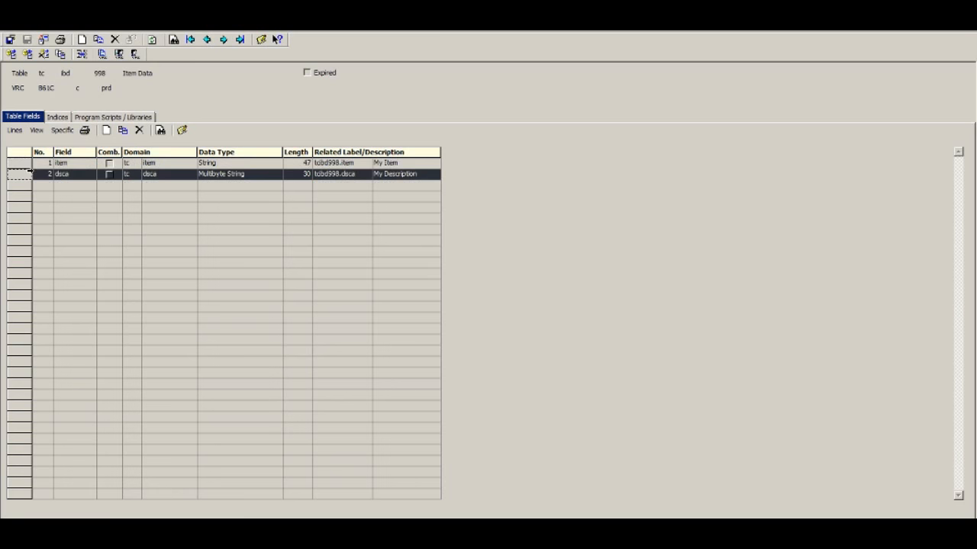
pyautogui.click(28, 163)
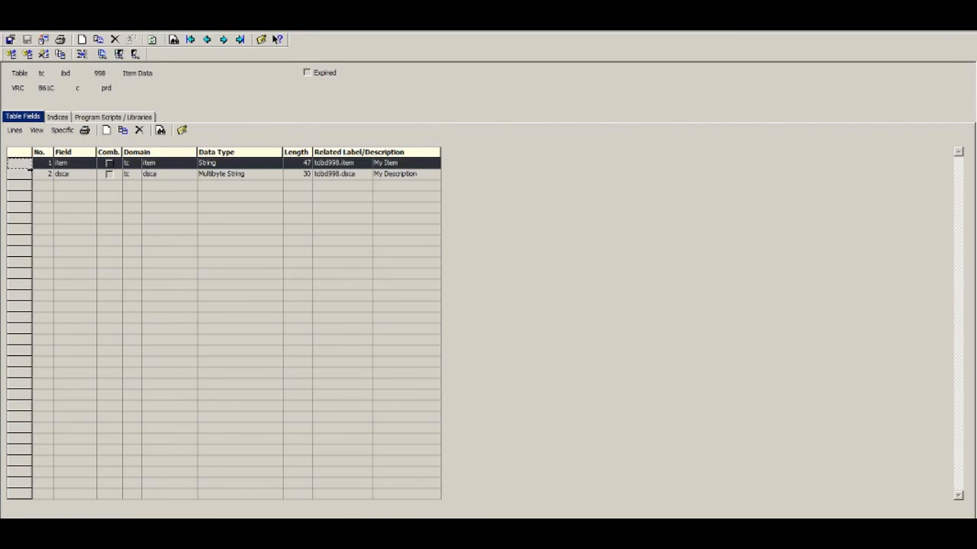
pyautogui.click(31, 174)
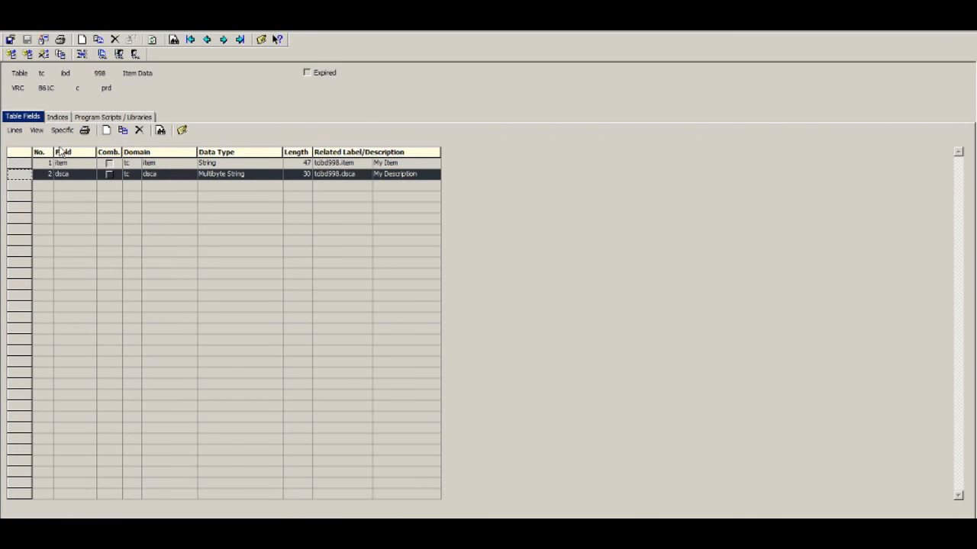
pyautogui.click(106, 131)
pyautogui.moveTo(183, 234); pyautogui.dragTo(161, 228)
pyautogui.press('Return')
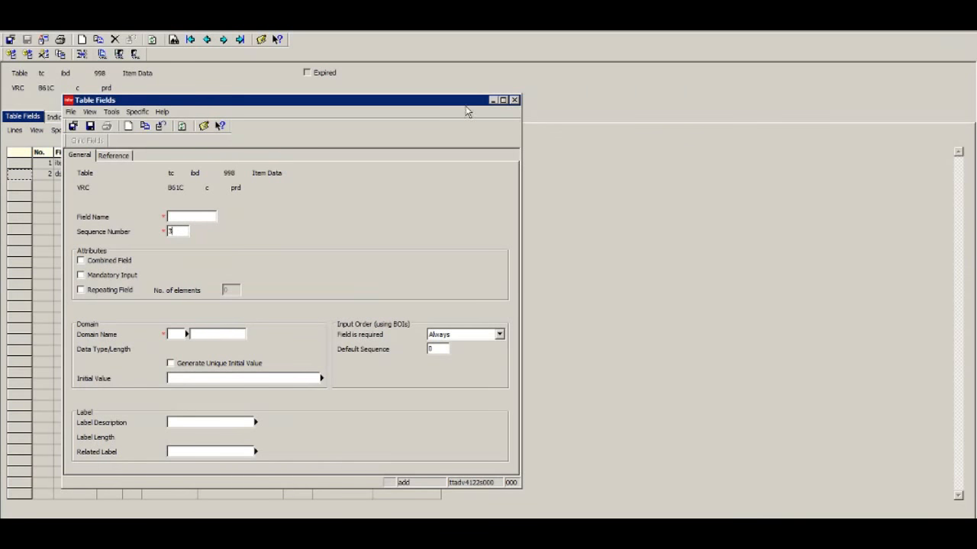
pyautogui.click(515, 100)
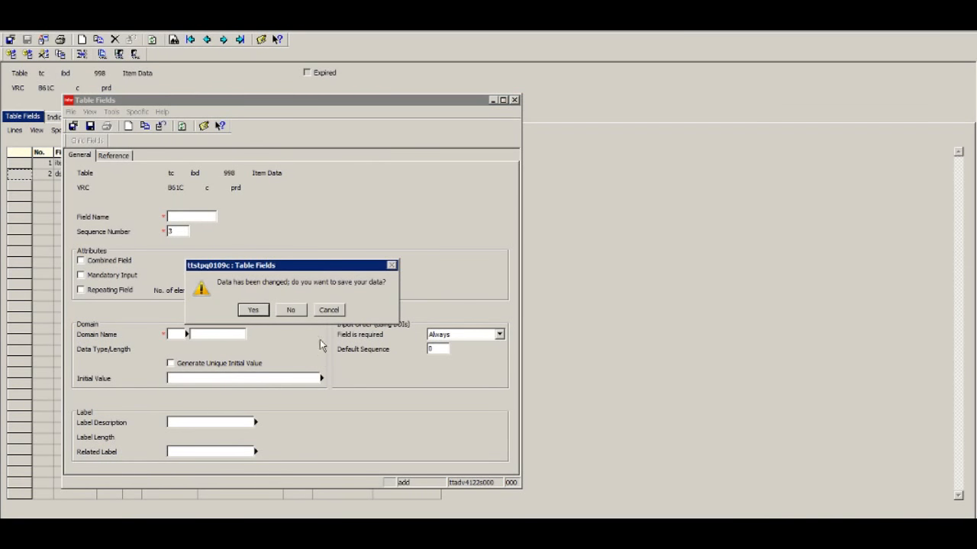
pyautogui.click(298, 313)
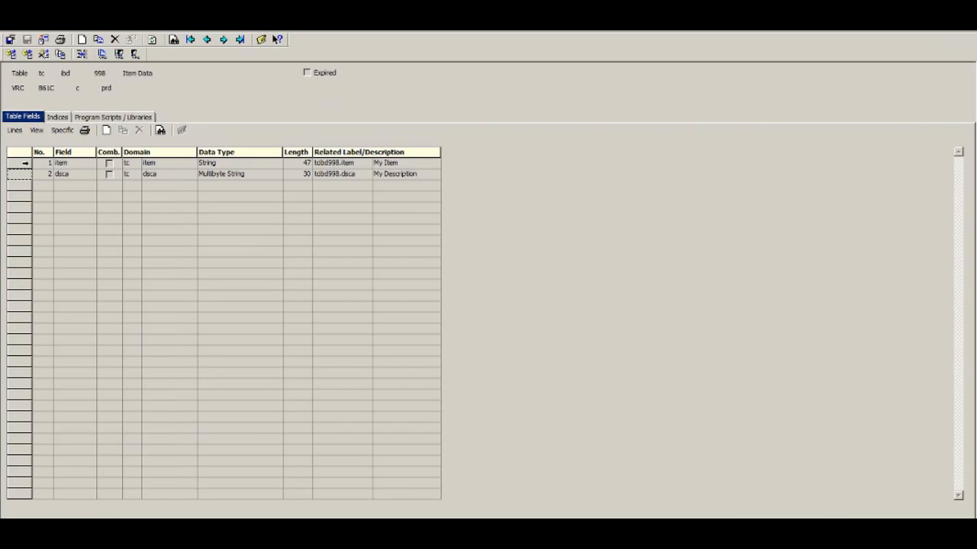
pyautogui.click(25, 163)
pyautogui.click(24, 174)
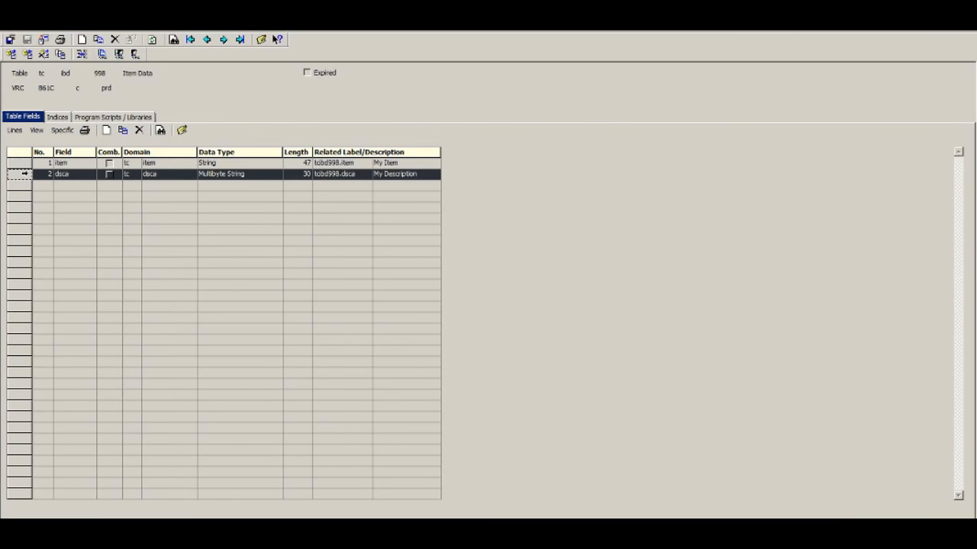
pyautogui.click(23, 163)
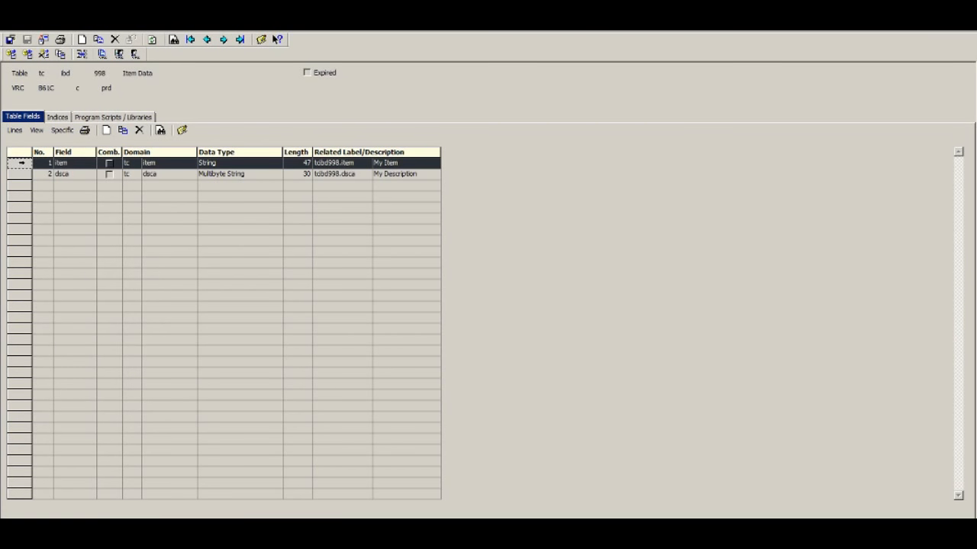
pyautogui.click(67, 132)
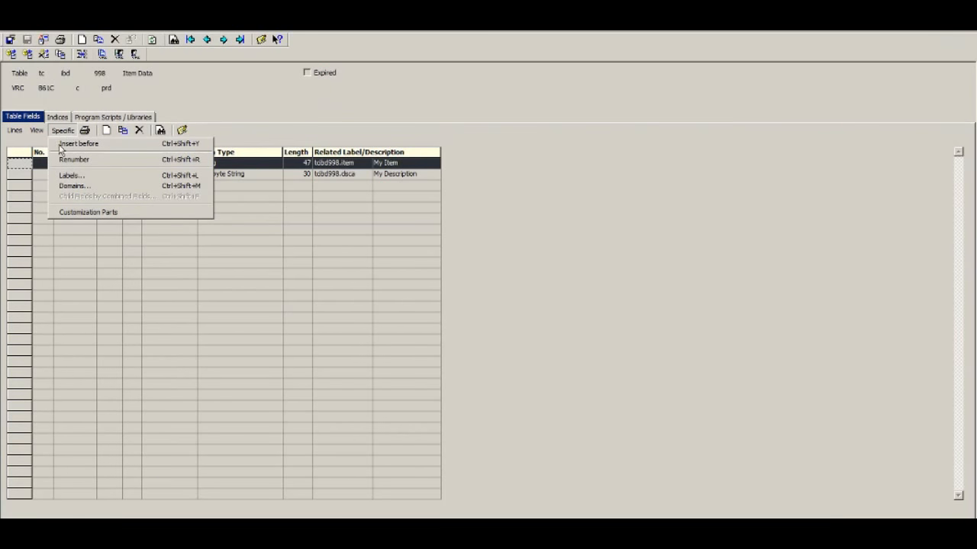
pyautogui.click(17, 167)
pyautogui.click(18, 174)
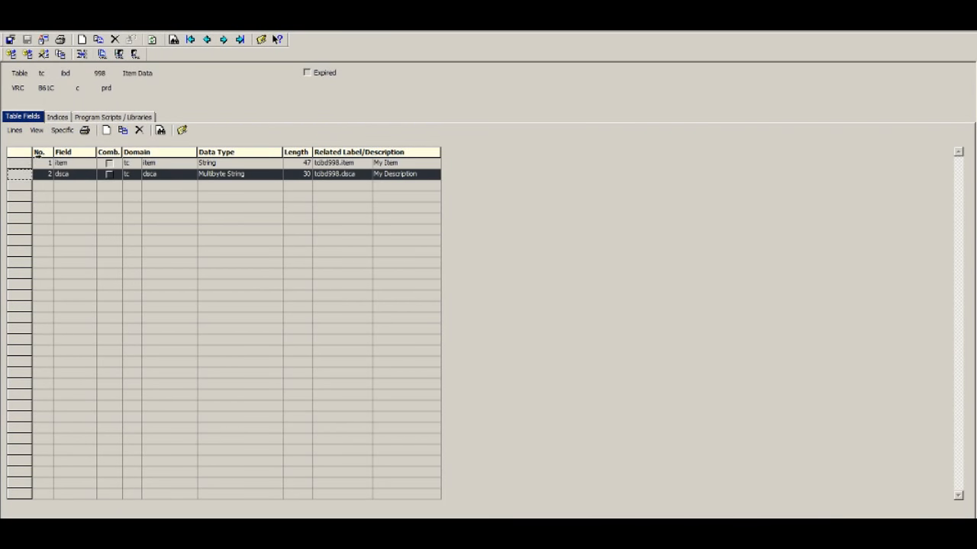
pyautogui.doubleClick(28, 163)
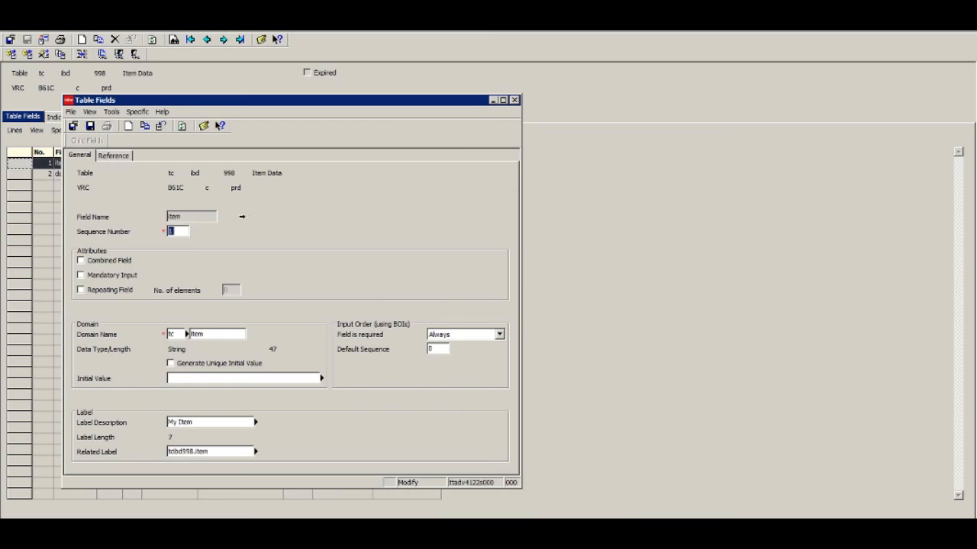
pyautogui.click(72, 126)
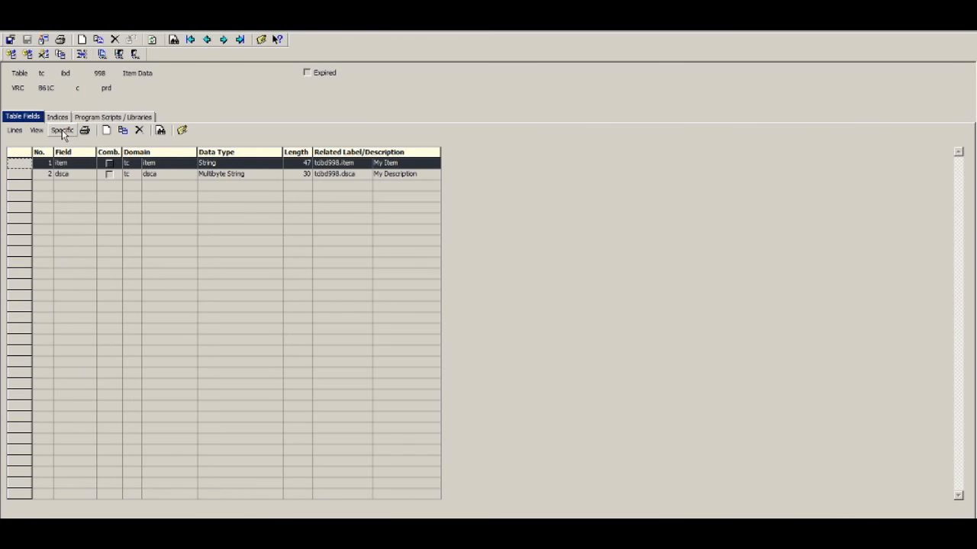
pyautogui.click(62, 131)
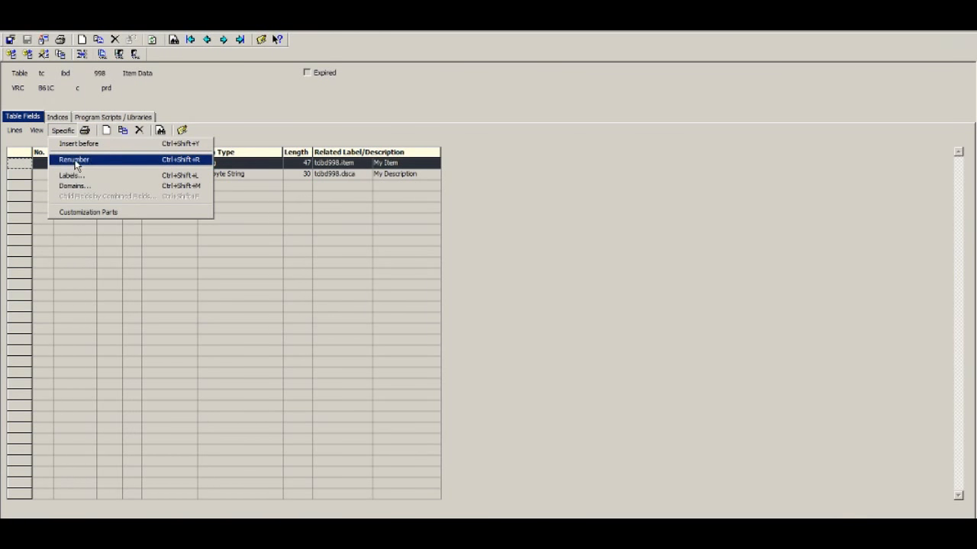
pyautogui.click(27, 158)
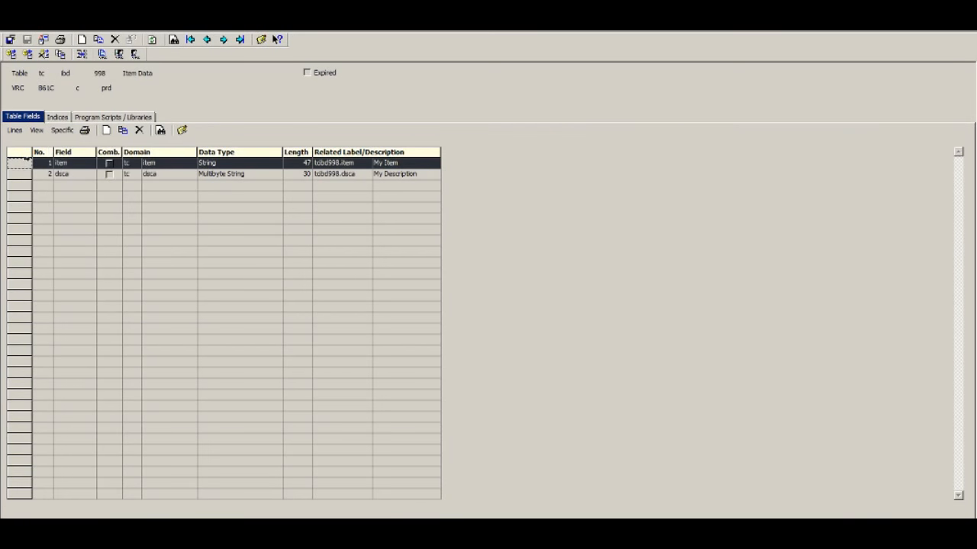
# - Open the details of the item field in the Item Data table and maximize the window
pyautogui.click(17, 172)
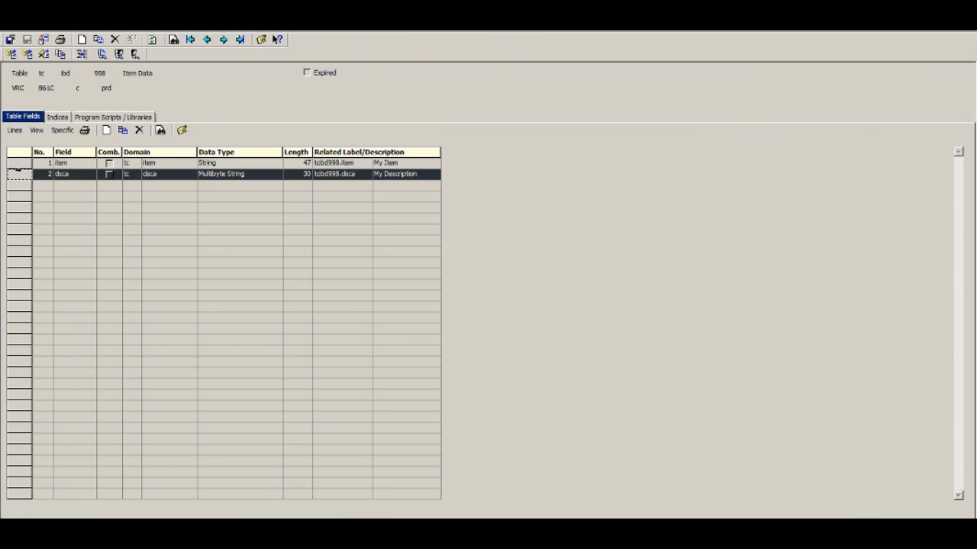
pyautogui.doubleClick(18, 162)
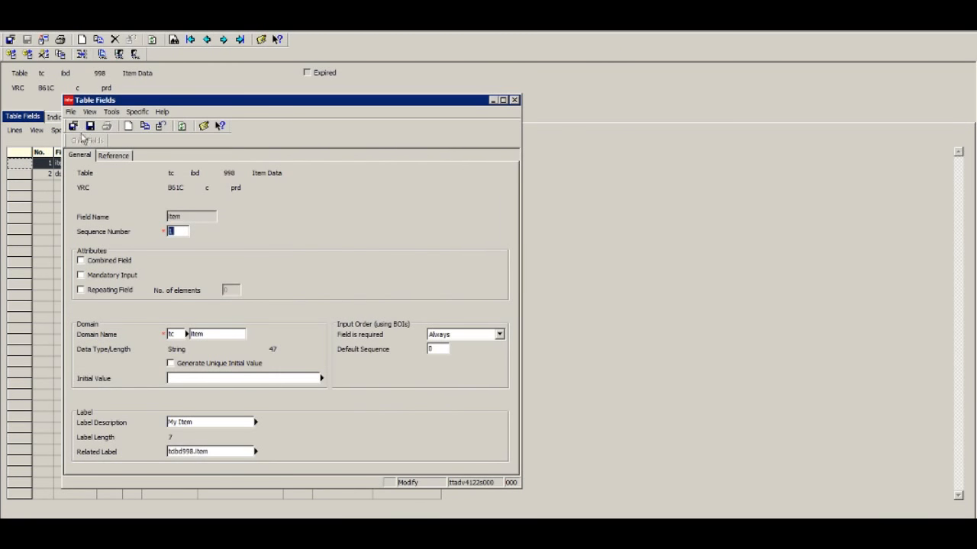
pyautogui.doubleClick(136, 101)
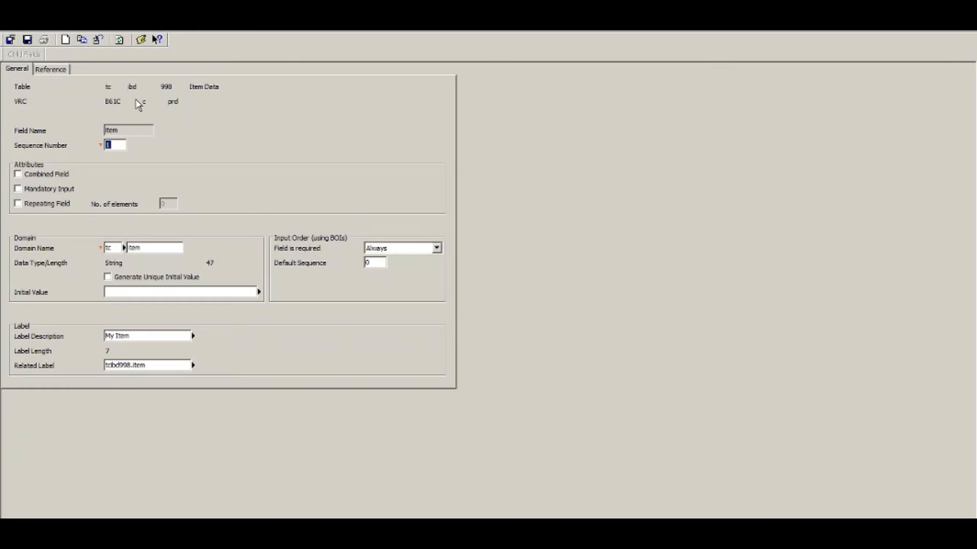
# - Try the Combined Field attribute on the item field, and revert the record to its saved values
pyautogui.click(46, 176)
pyautogui.click(46, 176)
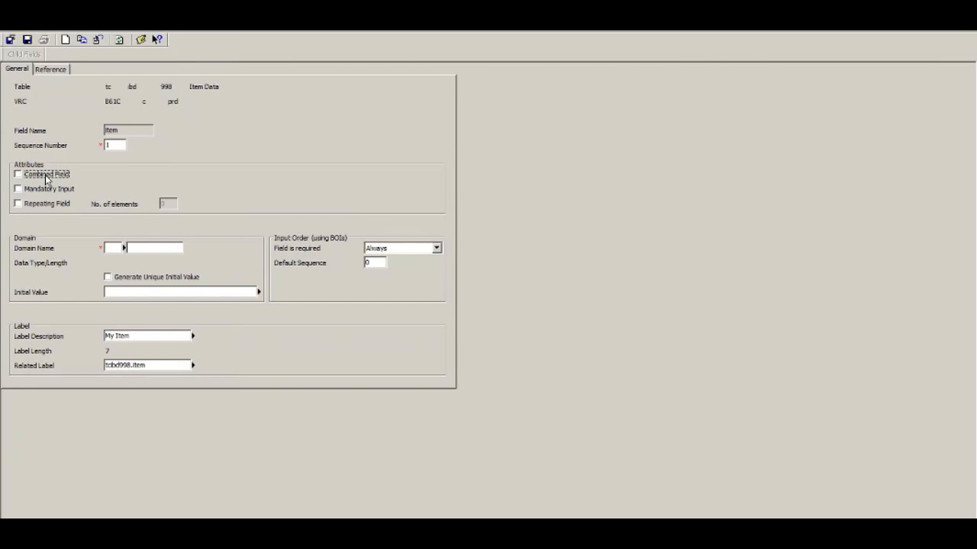
pyautogui.click(47, 179)
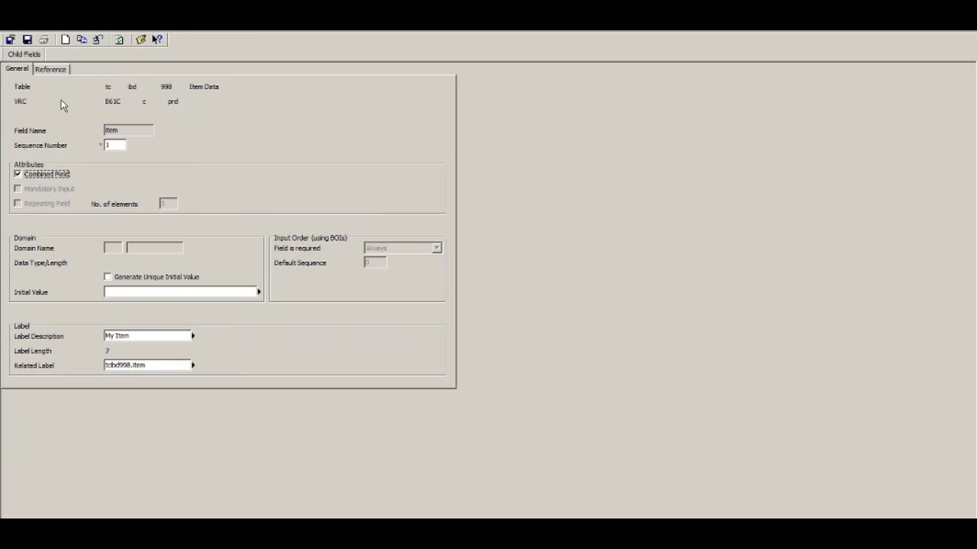
pyautogui.click(32, 176)
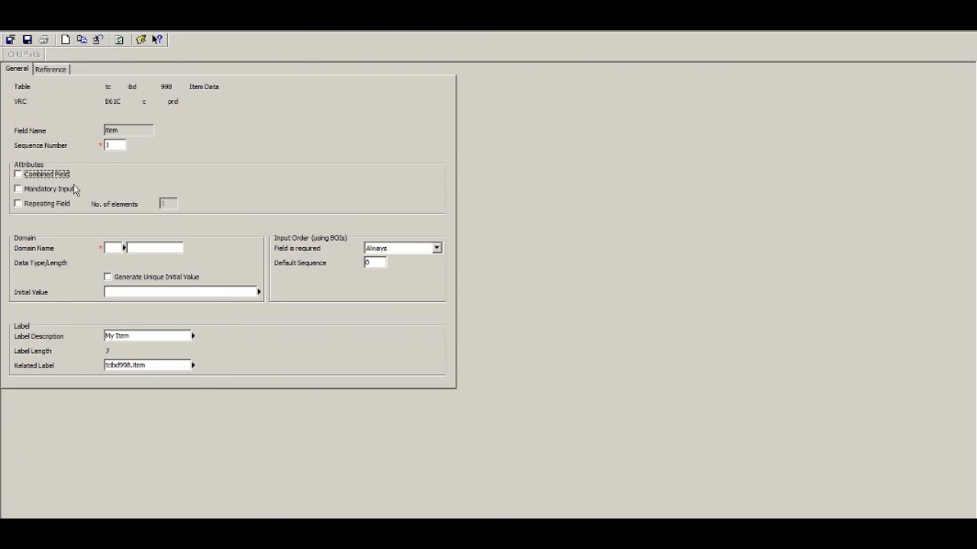
pyautogui.click(98, 39)
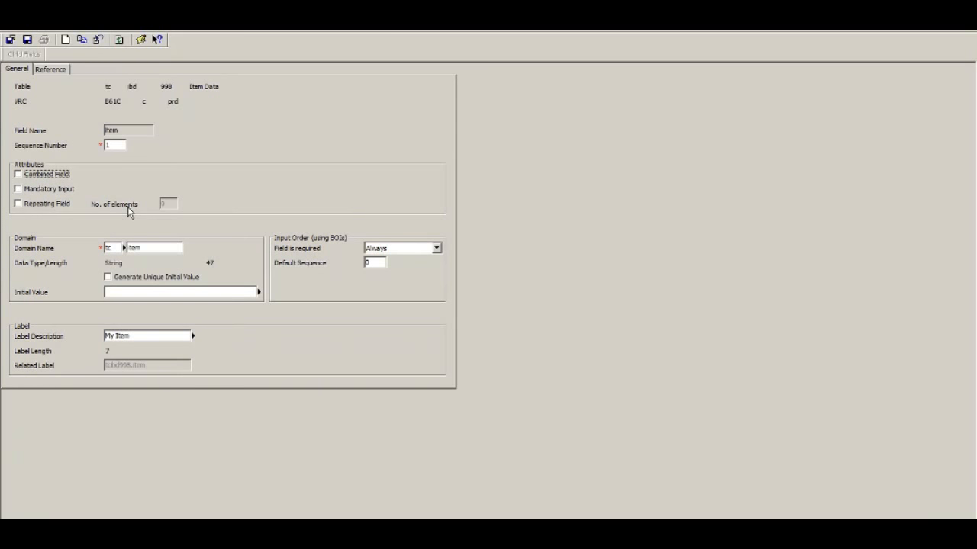
# - Try the Mandatory Input and Repeating Field attributes on the item field, clearing each one again
pyautogui.click(55, 191)
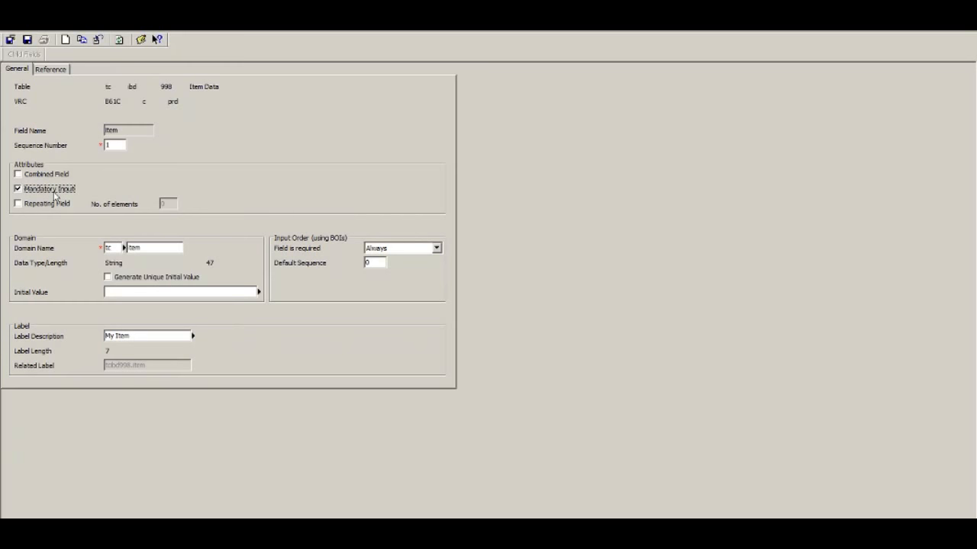
pyautogui.click(54, 194)
pyautogui.click(47, 205)
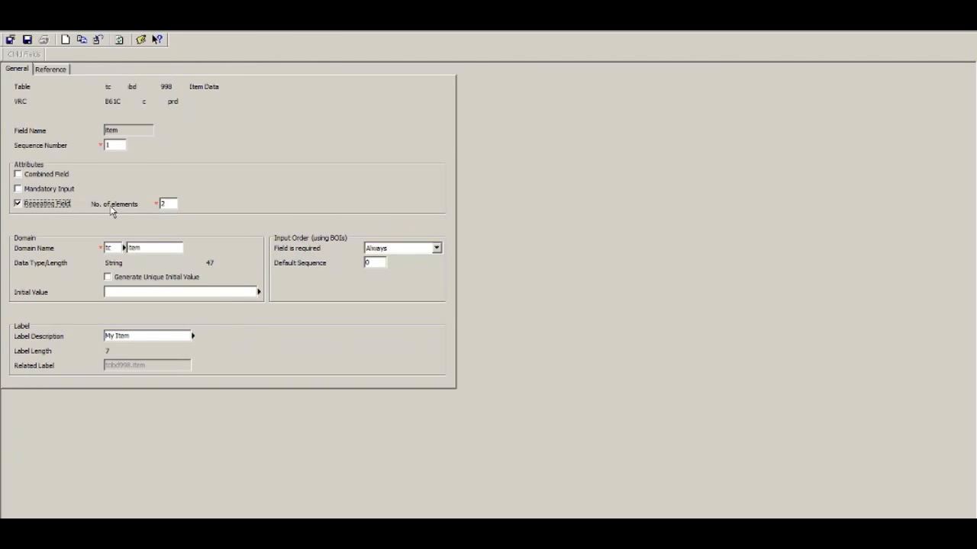
pyautogui.press('Tab')
pyautogui.click(63, 204)
# - Set the item field's domain name to yesno in package tc
pyautogui.click(152, 248)
pyautogui.doubleClick(138, 248)
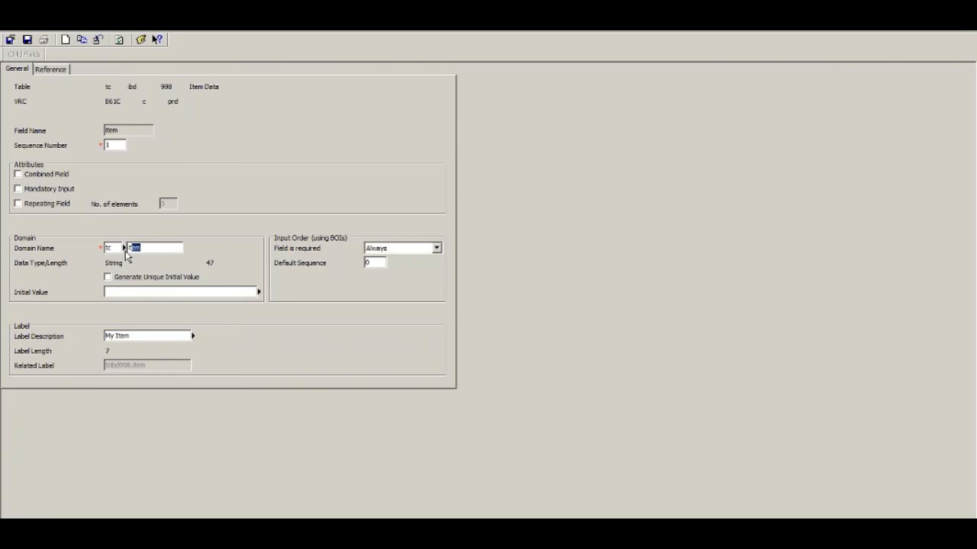
pyautogui.write('yesno')
pyautogui.doubleClick(137, 248)
pyautogui.write('yesno')
pyautogui.press('Tab')
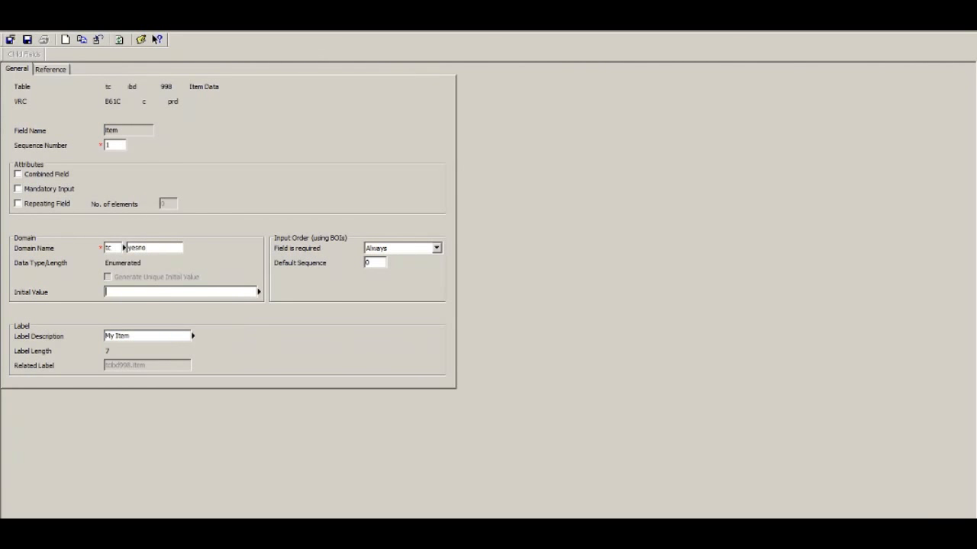
# - Look up the yesno domain's constants and choose no as the item field's initial value
pyautogui.doubleClick(189, 296)
pyautogui.click(132, 174)
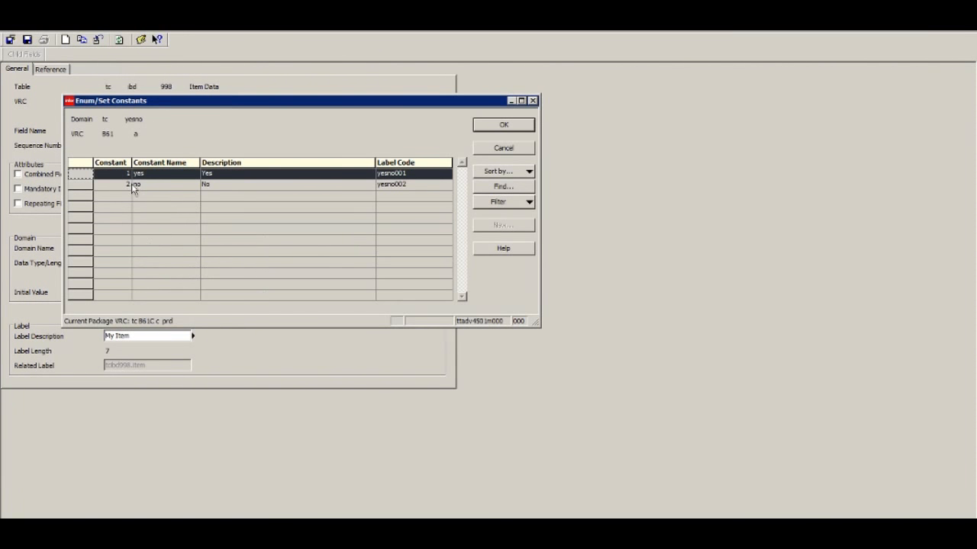
pyautogui.click(132, 185)
pyautogui.doubleClick(133, 189)
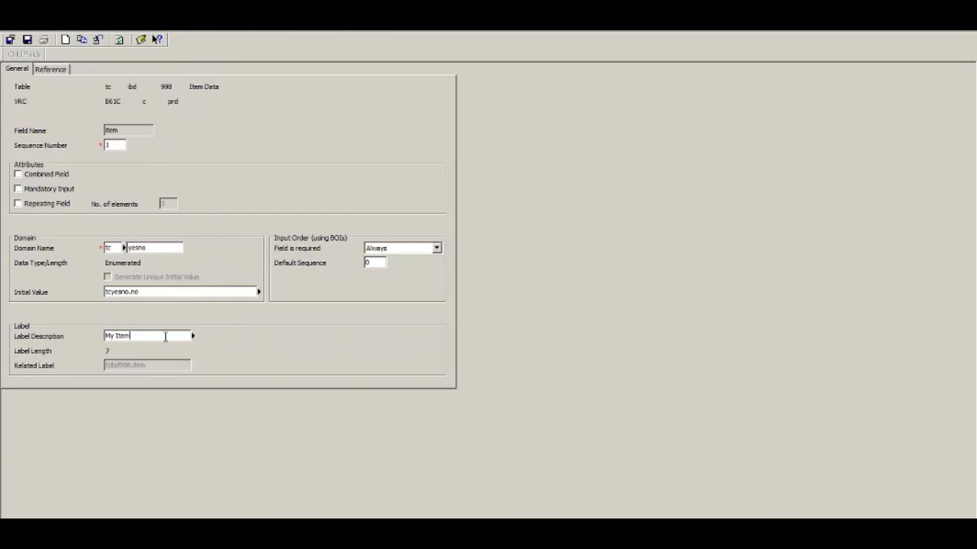
pyautogui.moveTo(166, 337); pyautogui.dragTo(64, 345)
# - Try to set the item field's reference table to tc ibd 001 while its domain is yesno
pyautogui.click(46, 68)
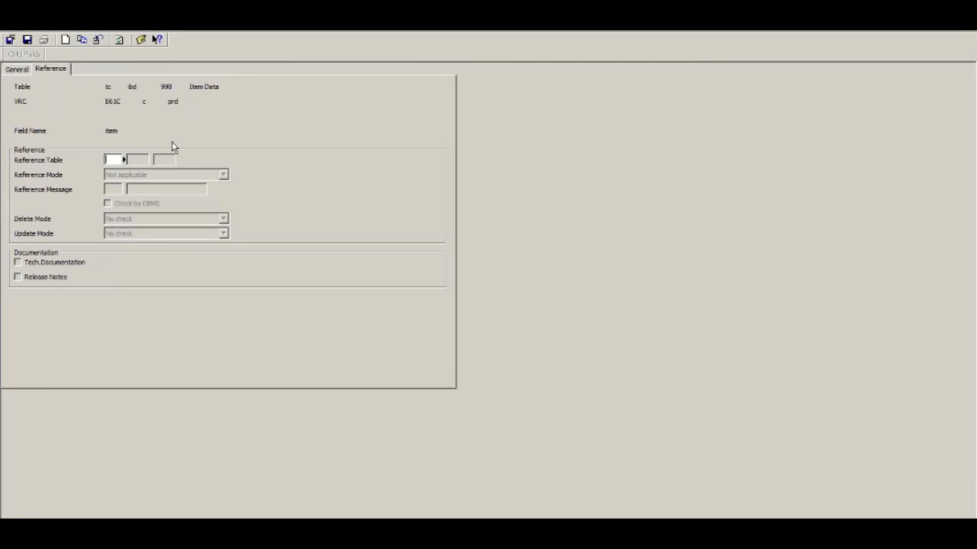
pyautogui.write('tc ibd 001')
pyautogui.press('Tab')
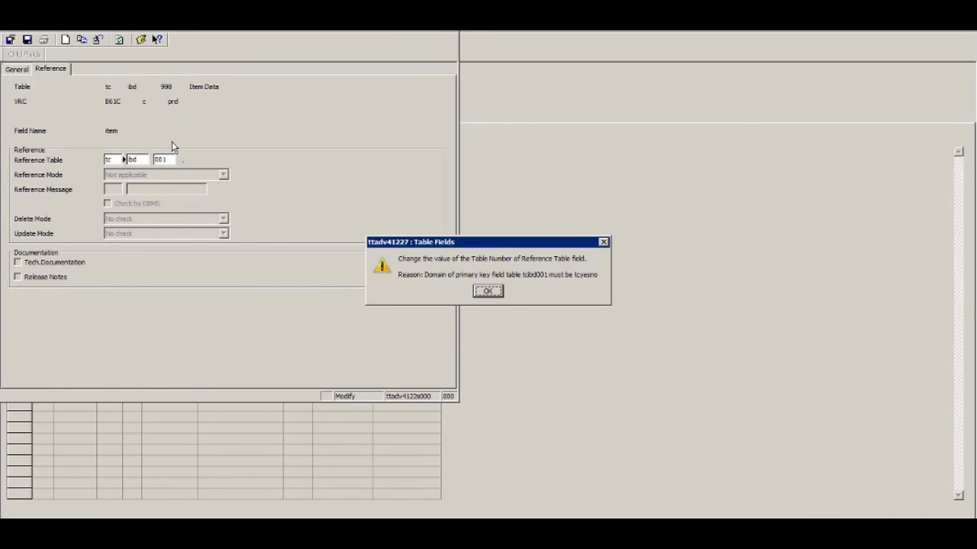
pyautogui.press('Return')
pyautogui.write('001')
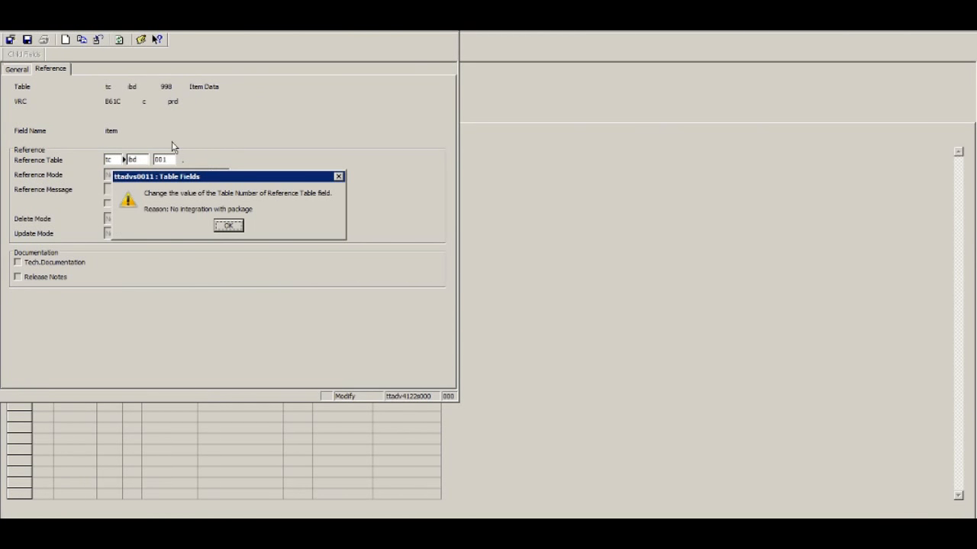
pyautogui.press('Return')
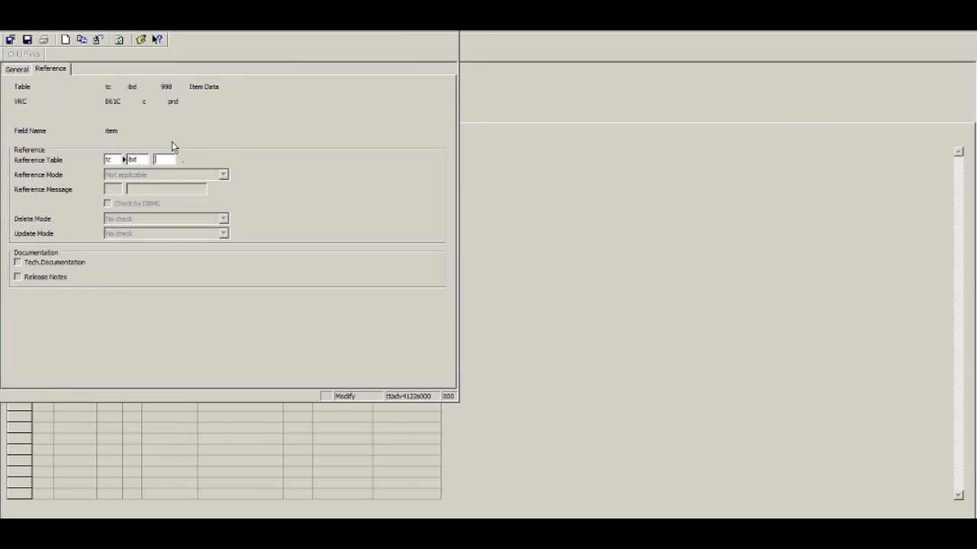
pyautogui.click(30, 71)
pyautogui.click(65, 70)
pyautogui.write('tcibd')
pyautogui.write('001')
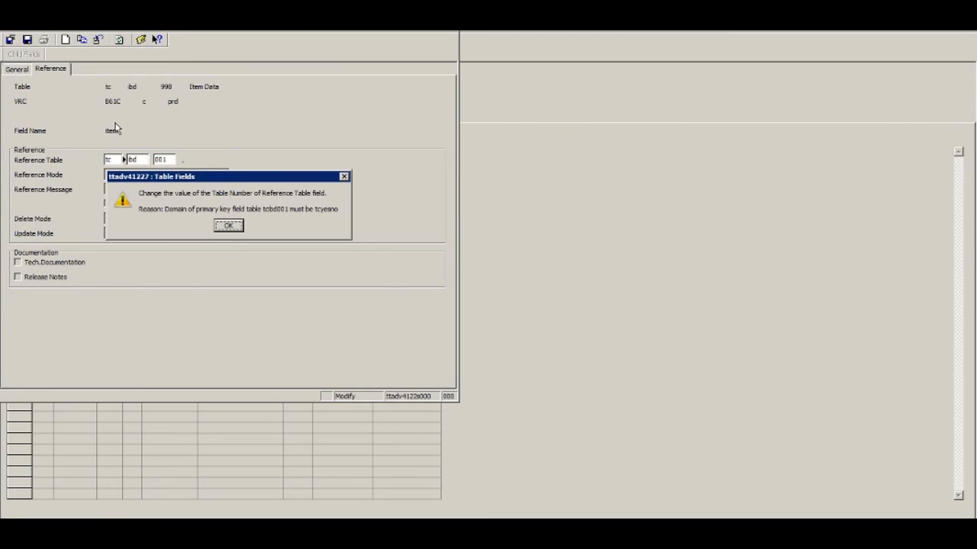
pyautogui.press('Return')
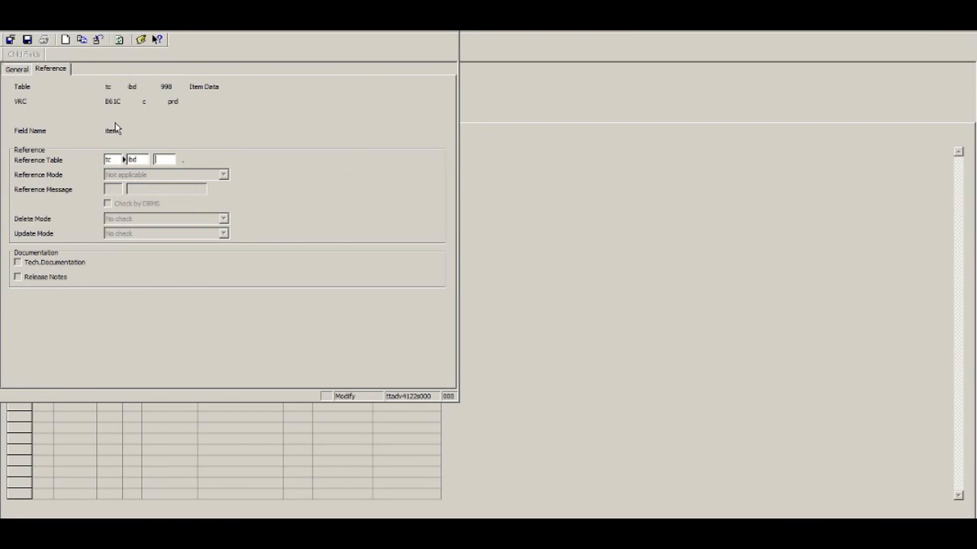
# - Set the item field's domain name to item in package tc
pyautogui.click(17, 70)
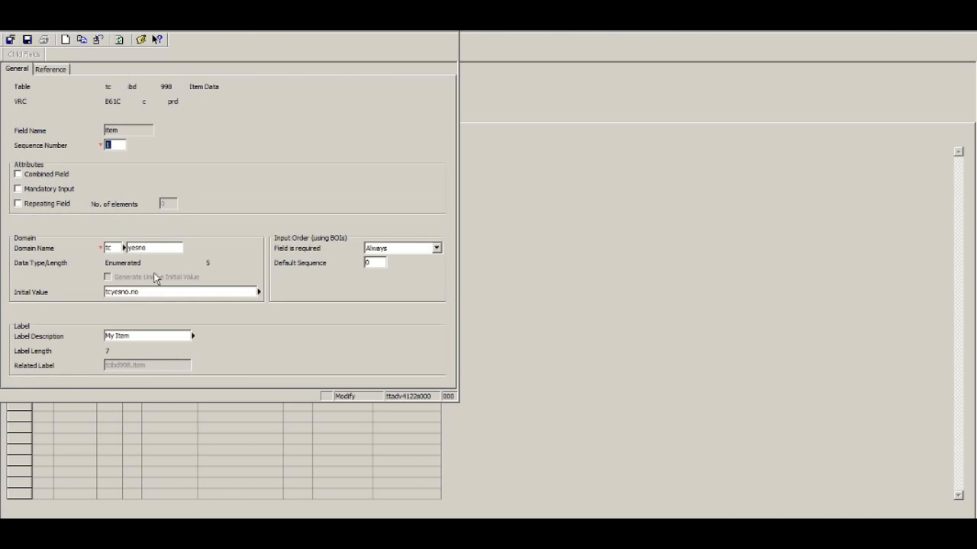
pyautogui.moveTo(147, 247); pyautogui.dragTo(138, 248)
pyautogui.write('item')
pyautogui.press('Tab')
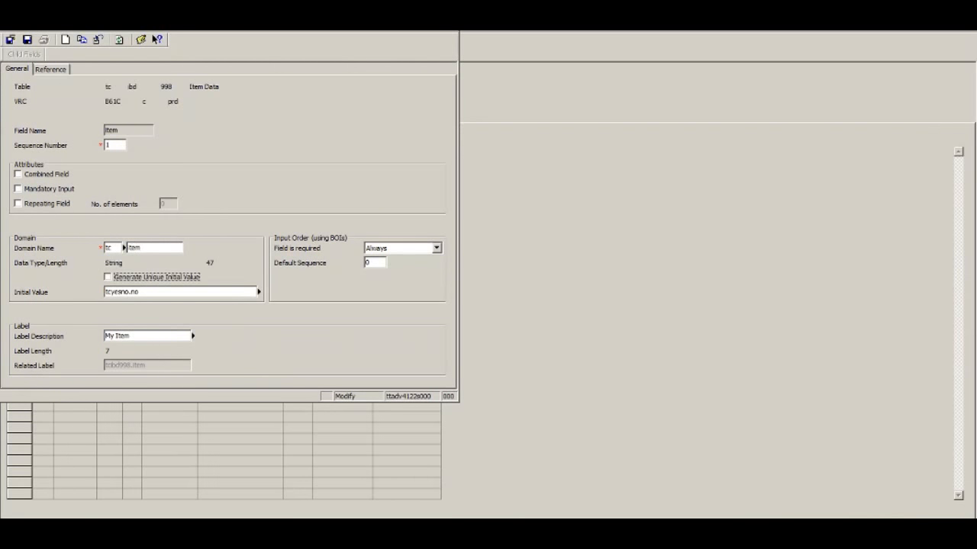
# - Set the item field's reference table to tc ibd 001
pyautogui.click(50, 69)
pyautogui.write('tc')
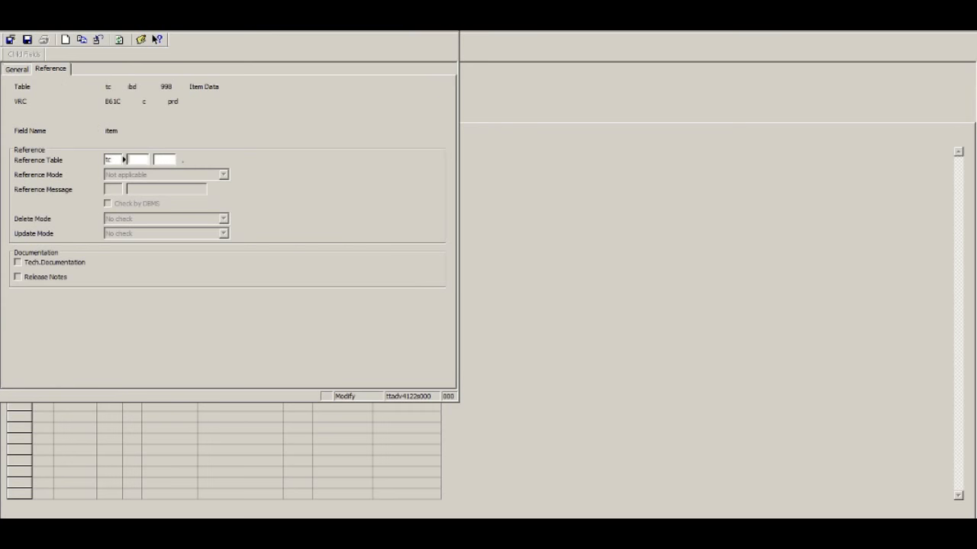
pyautogui.write('ibd001')
# - Review the reference mode options for the item field and choose Mandatory
pyautogui.click(134, 178)
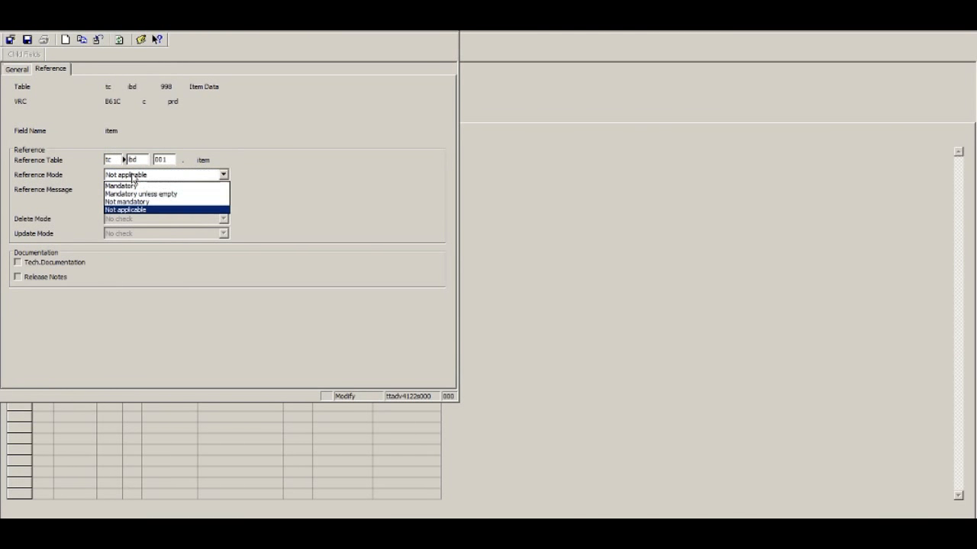
pyautogui.click(135, 177)
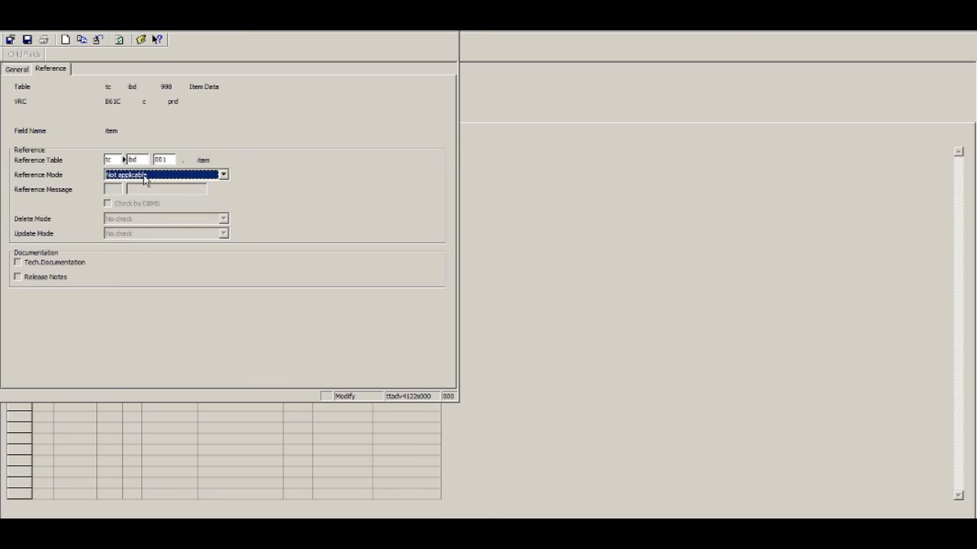
pyautogui.click(144, 178)
pyautogui.click(143, 194)
pyautogui.click(140, 182)
pyautogui.click(141, 187)
pyautogui.press('Tab')
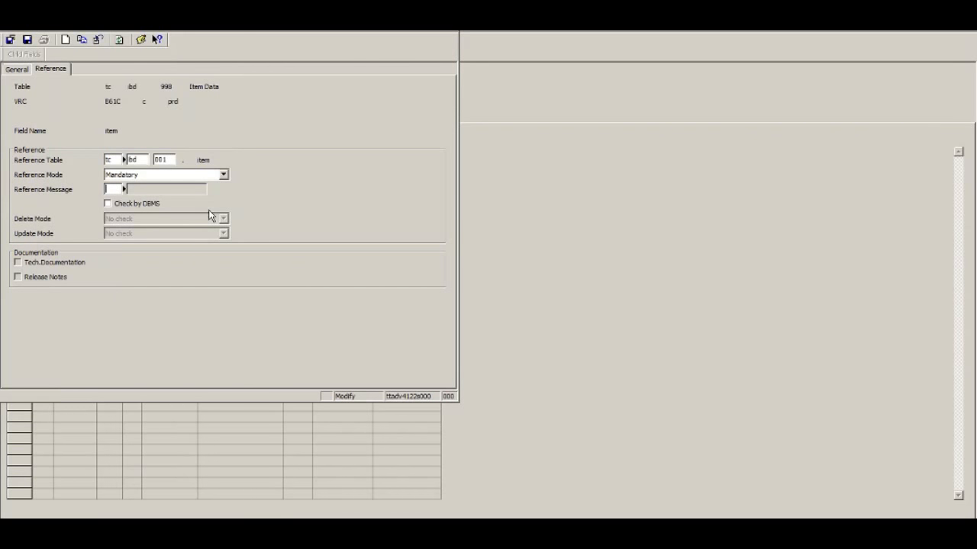
# - Try Not mandatory as the reference mode, and set it to Mandatory unless empty
pyautogui.click(174, 178)
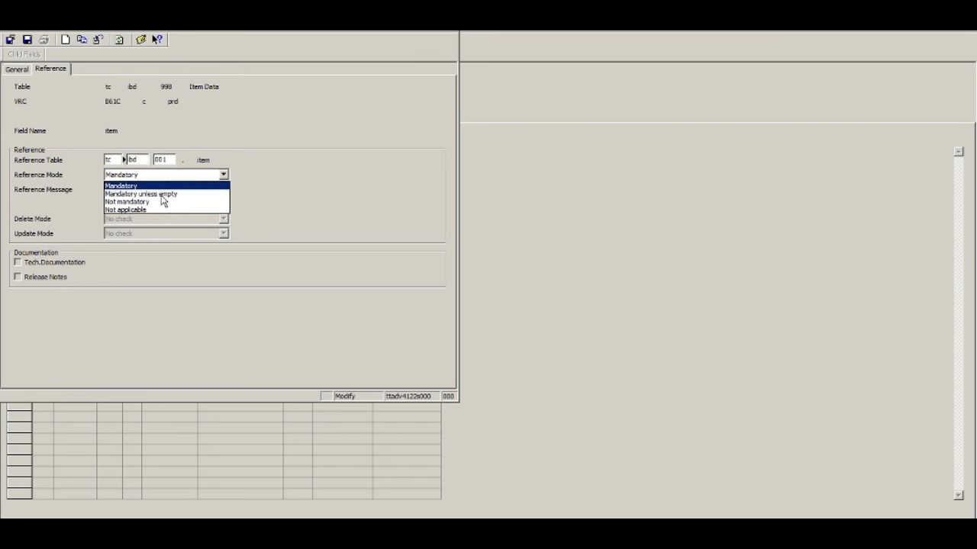
pyautogui.click(161, 202)
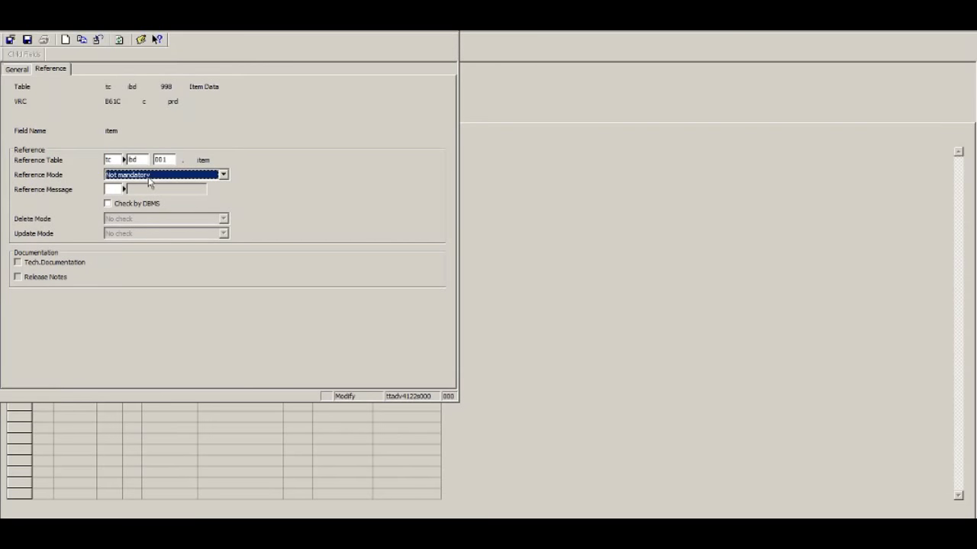
pyautogui.click(149, 180)
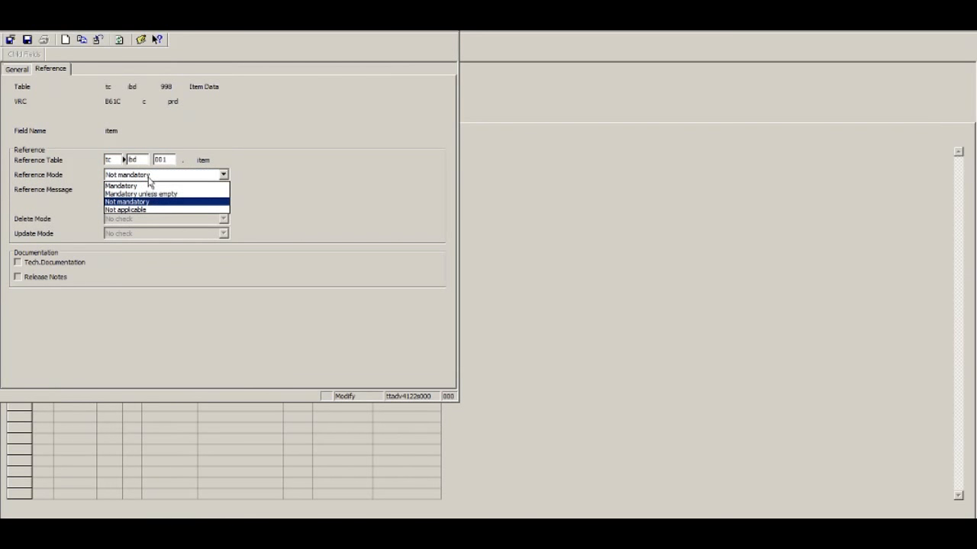
pyautogui.click(146, 194)
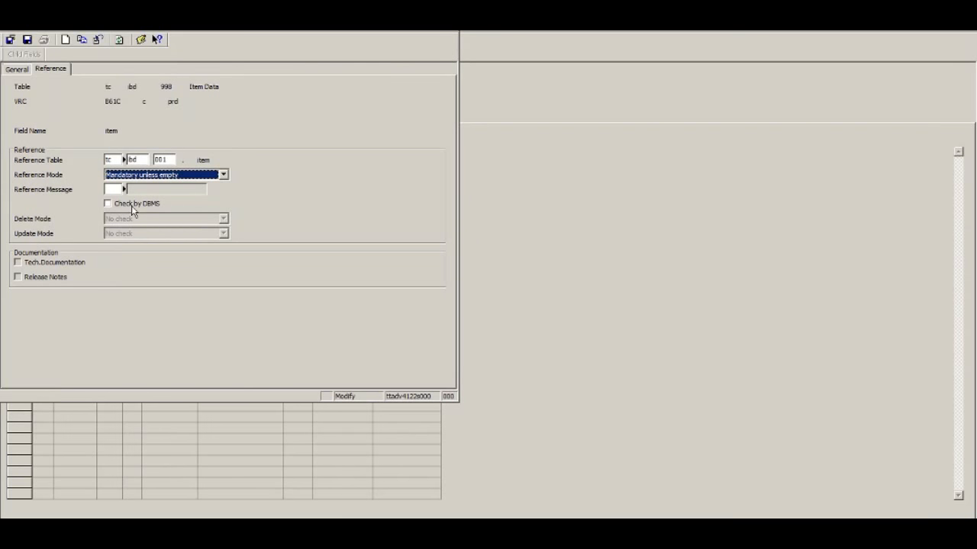
# - Read the context help on the Reference Mode options and close the help window
pyautogui.click(156, 40)
pyautogui.click(140, 176)
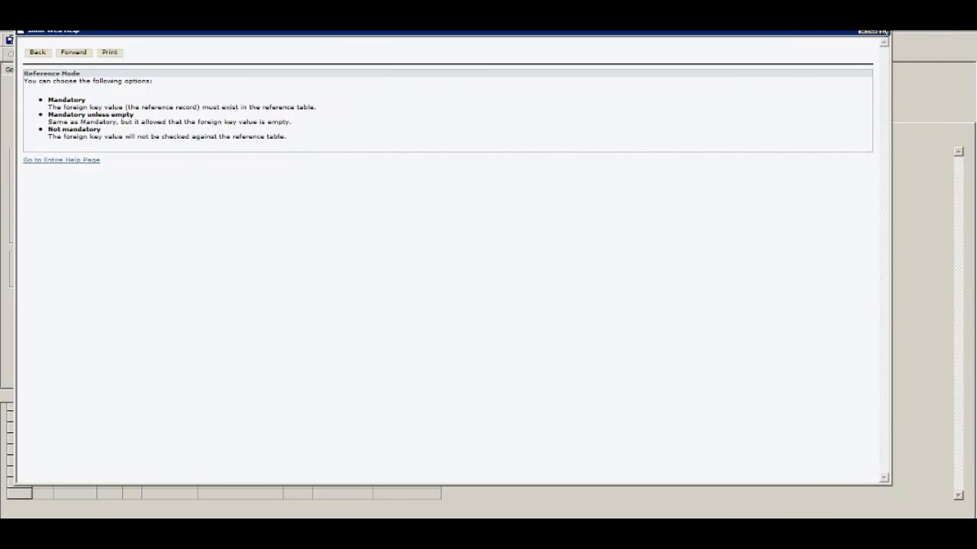
pyautogui.click(885, 34)
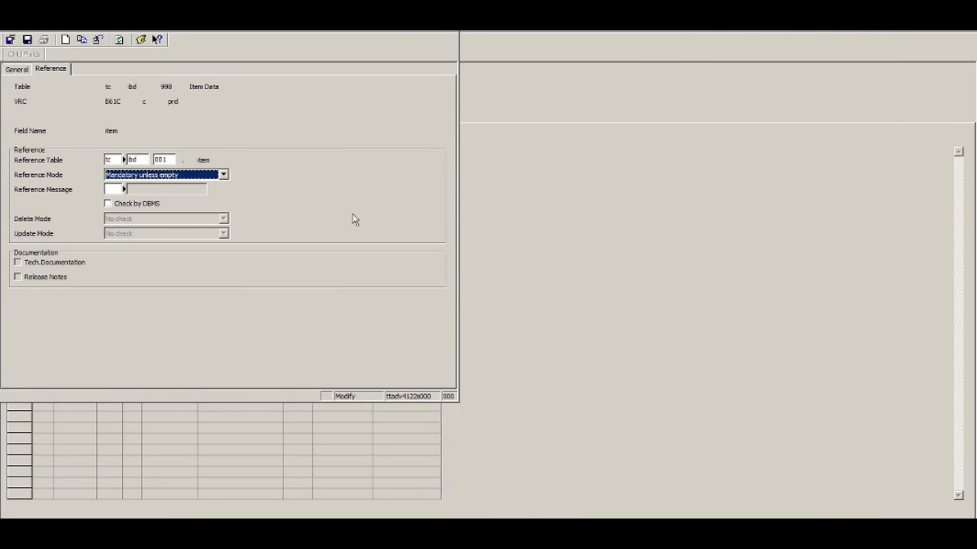
# - Enable Check by DBMS for the item field's reference and set the delete mode to Child will be deleted
pyautogui.click(138, 206)
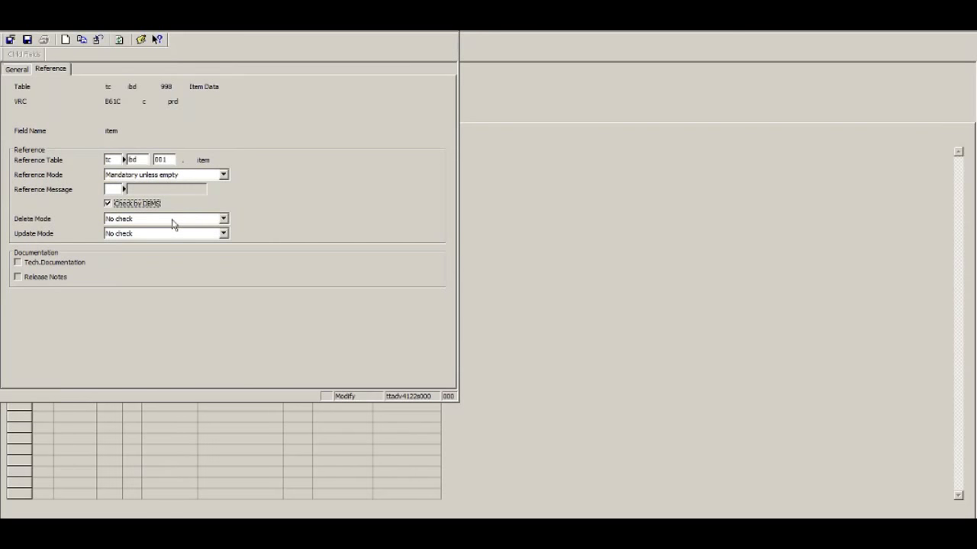
pyautogui.click(174, 223)
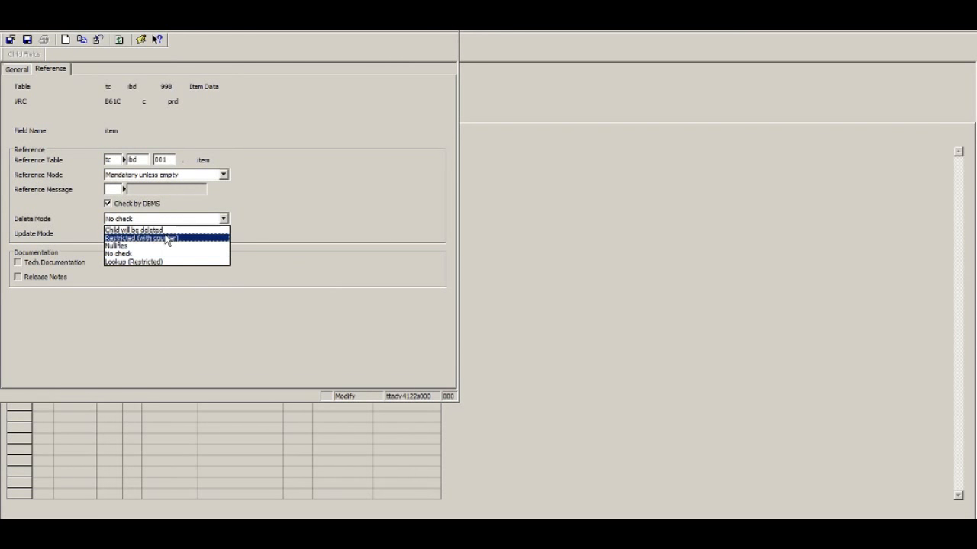
pyautogui.click(164, 230)
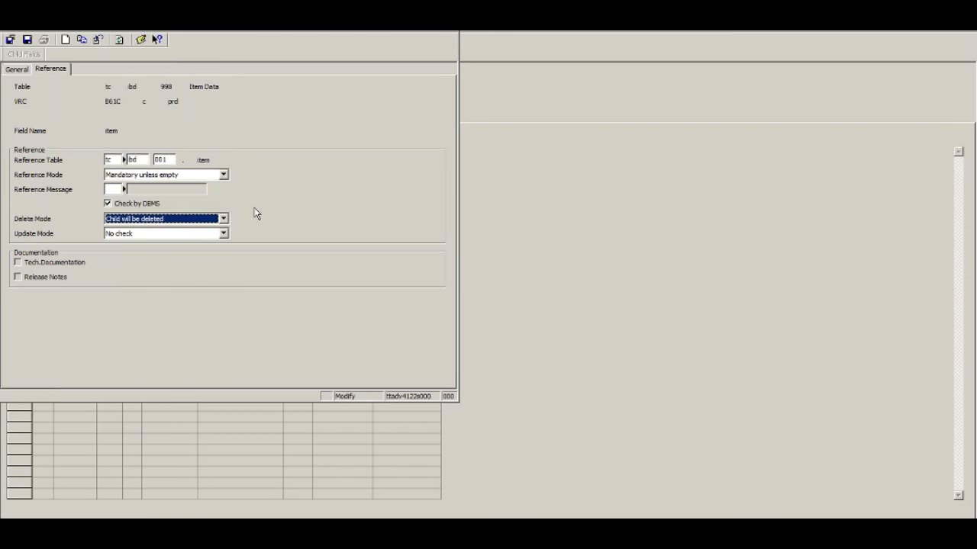
# - Try the delete modes Restricted (with counter), Nullifies and No check one after another
pyautogui.click(206, 221)
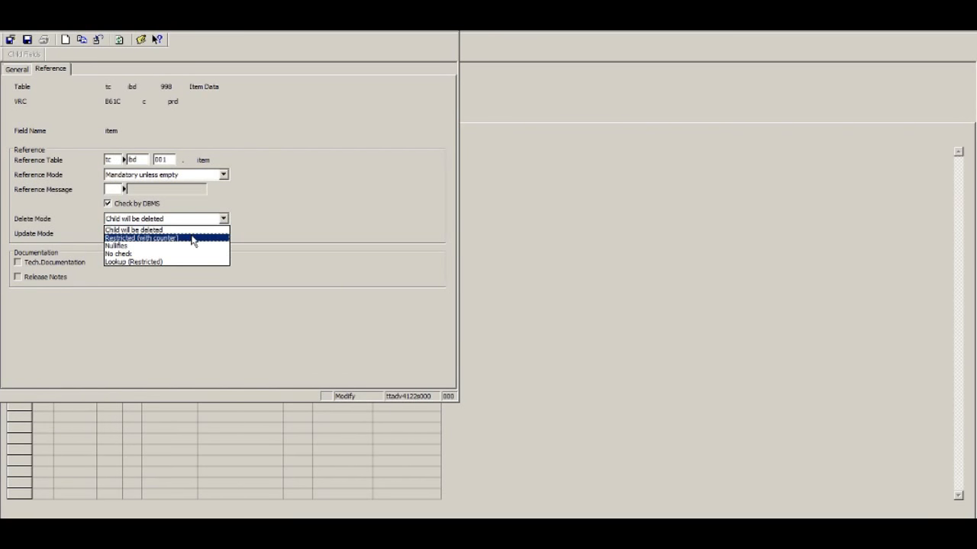
pyautogui.click(193, 239)
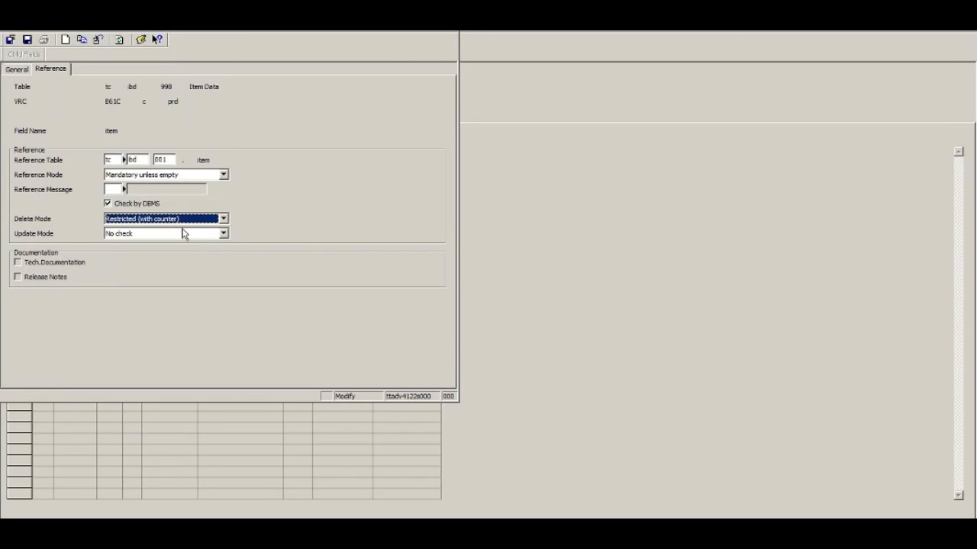
pyautogui.click(176, 220)
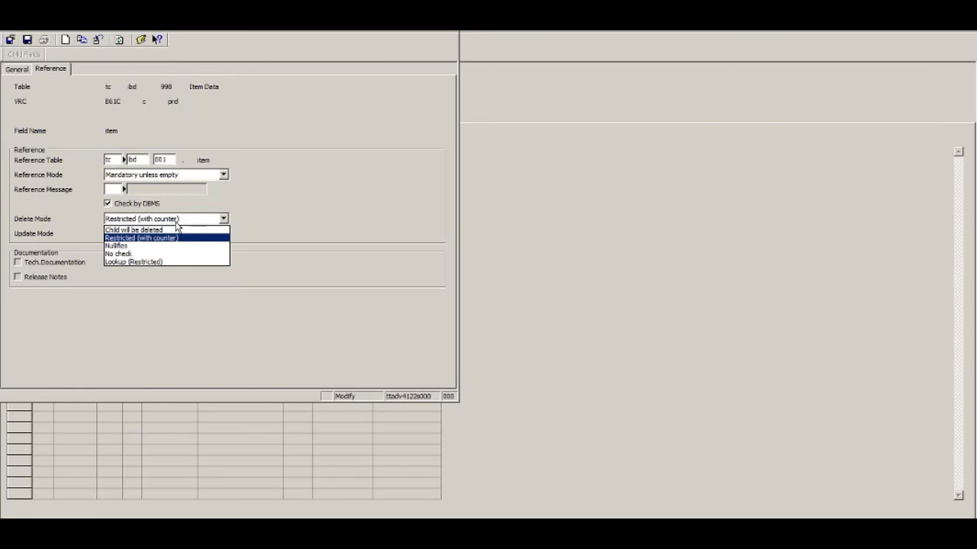
pyautogui.click(174, 246)
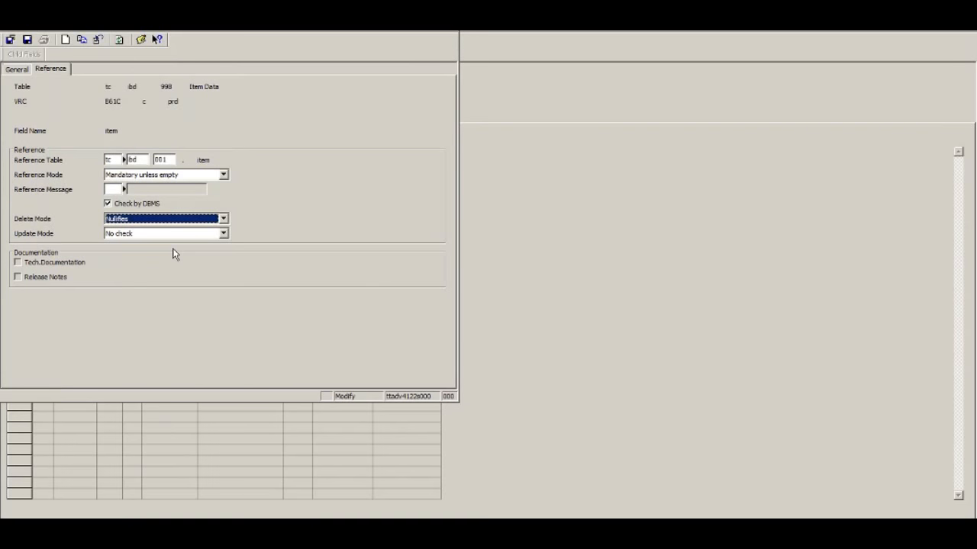
pyautogui.click(163, 220)
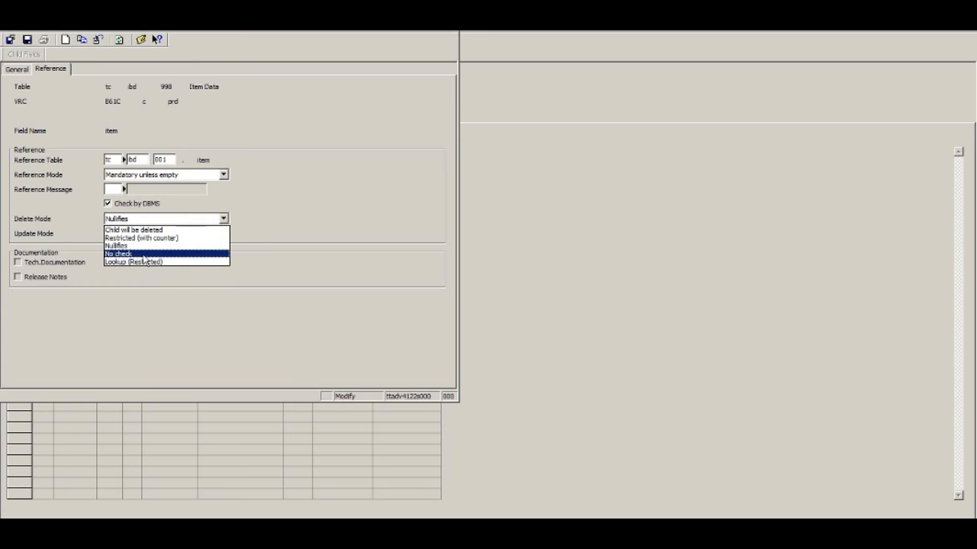
pyautogui.click(144, 254)
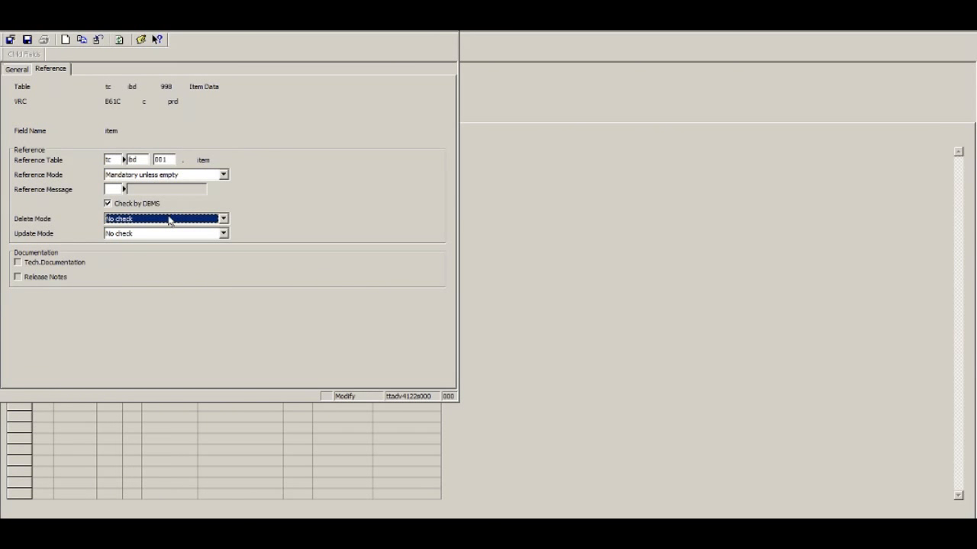
# - Set the delete mode to Lookup (Restricted), with update mode No check, and save and close the item field
pyautogui.click(169, 221)
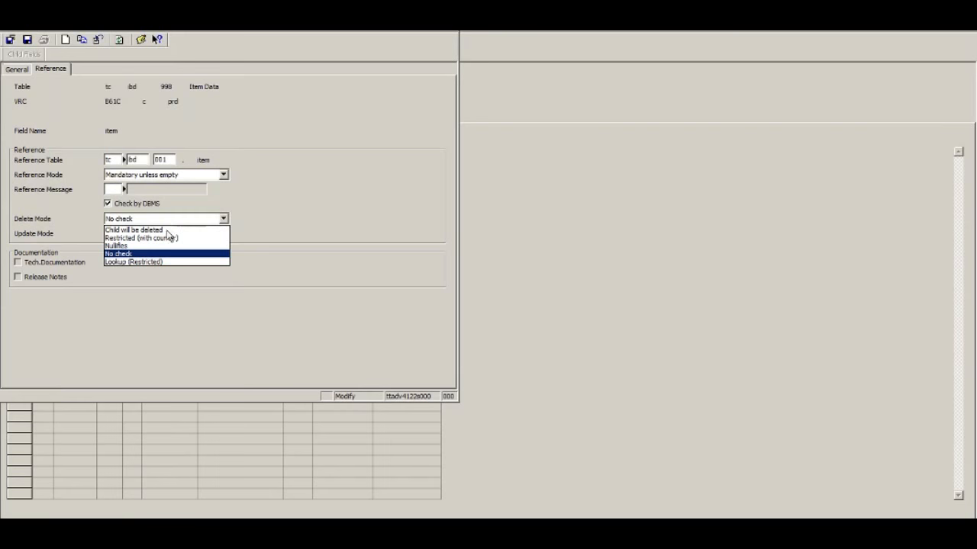
pyautogui.click(164, 263)
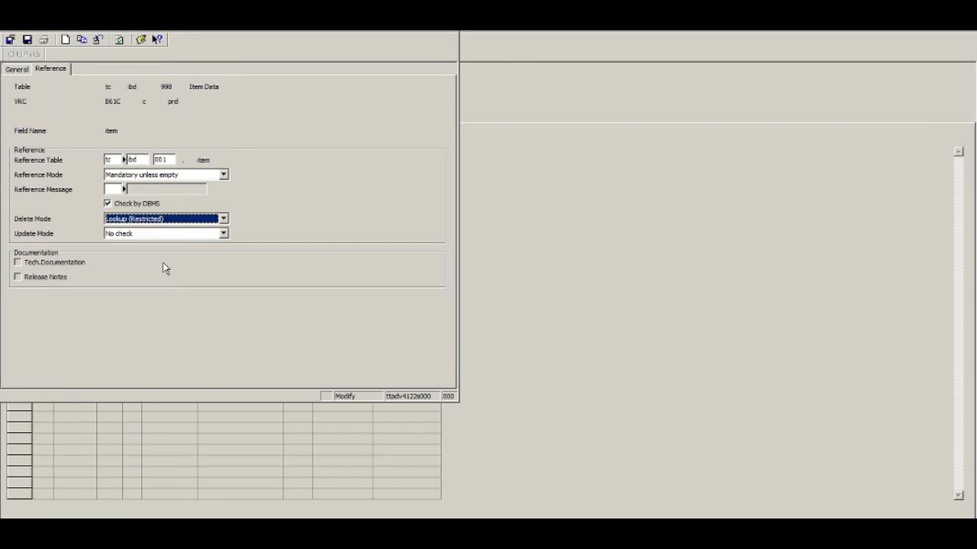
pyautogui.click(154, 236)
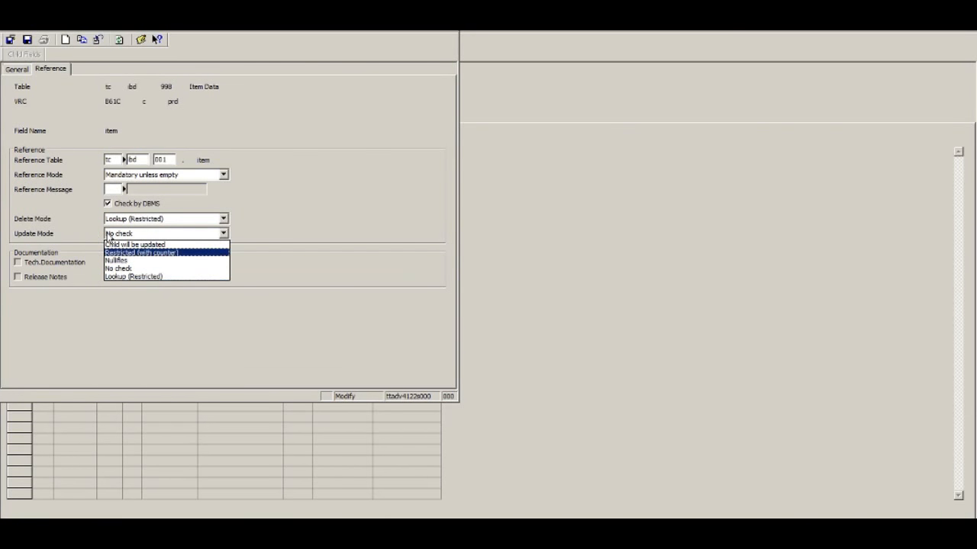
pyautogui.click(108, 237)
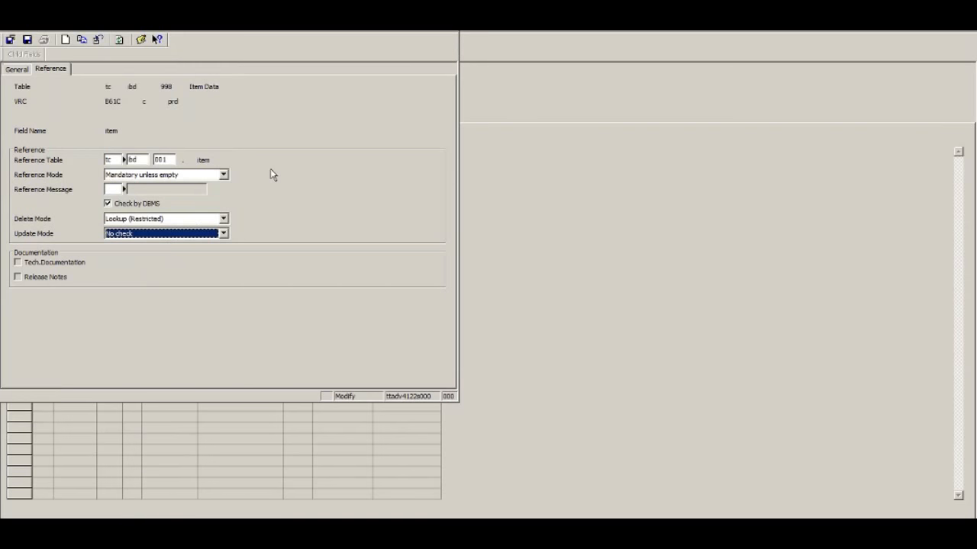
pyautogui.click(10, 39)
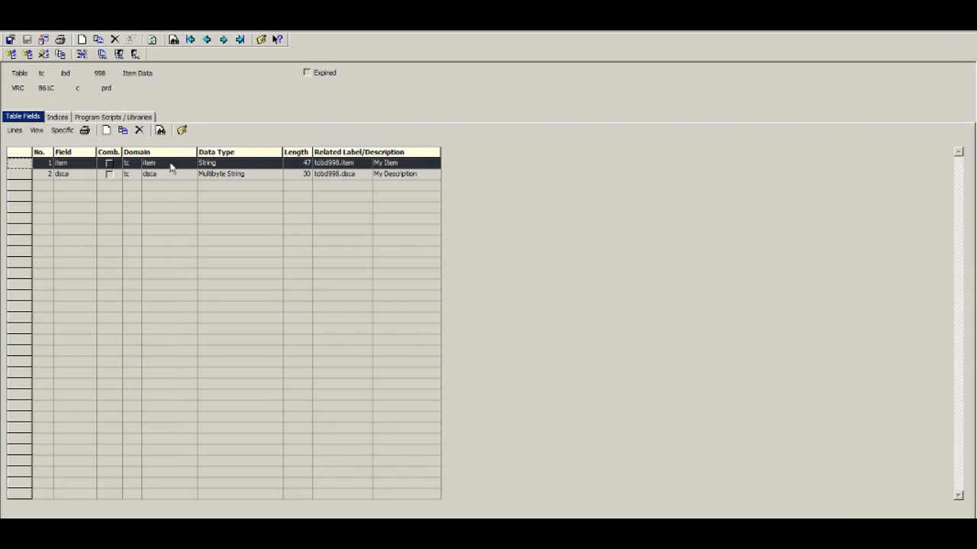
# - Show the indices of the Item Data table and open the details of index 1
pyautogui.click(68, 119)
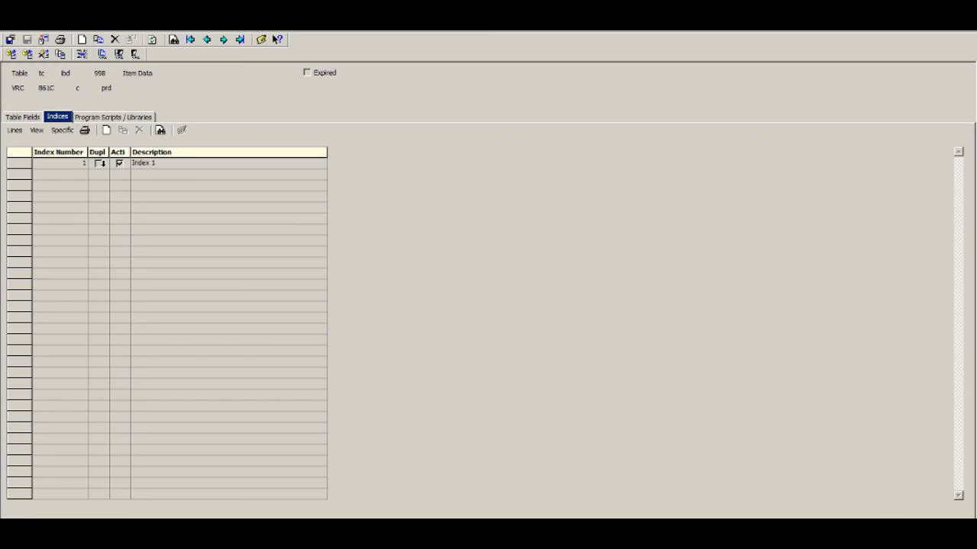
pyautogui.click(105, 165)
pyautogui.doubleClick(105, 165)
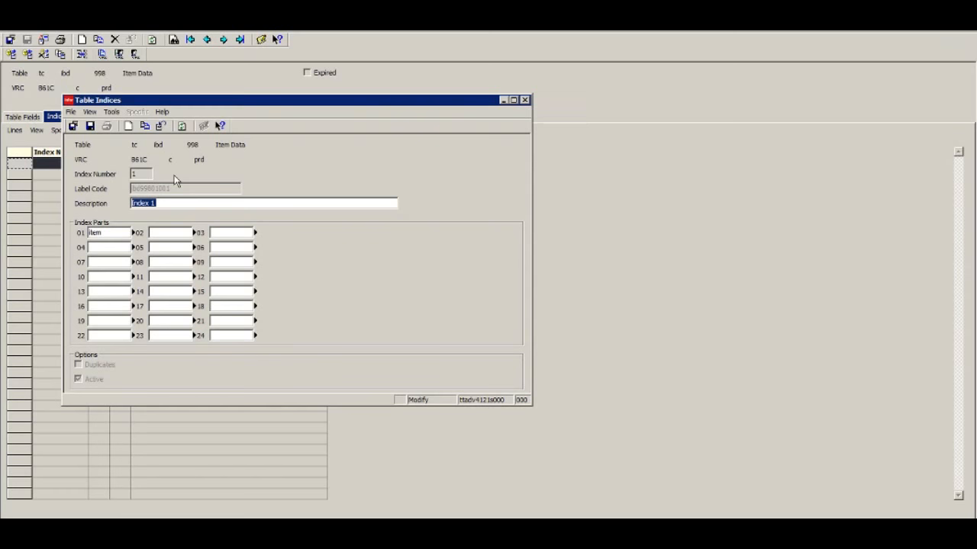
# - Start a new index with number 2, description Index 2 and dsca as its first index part
pyautogui.click(129, 127)
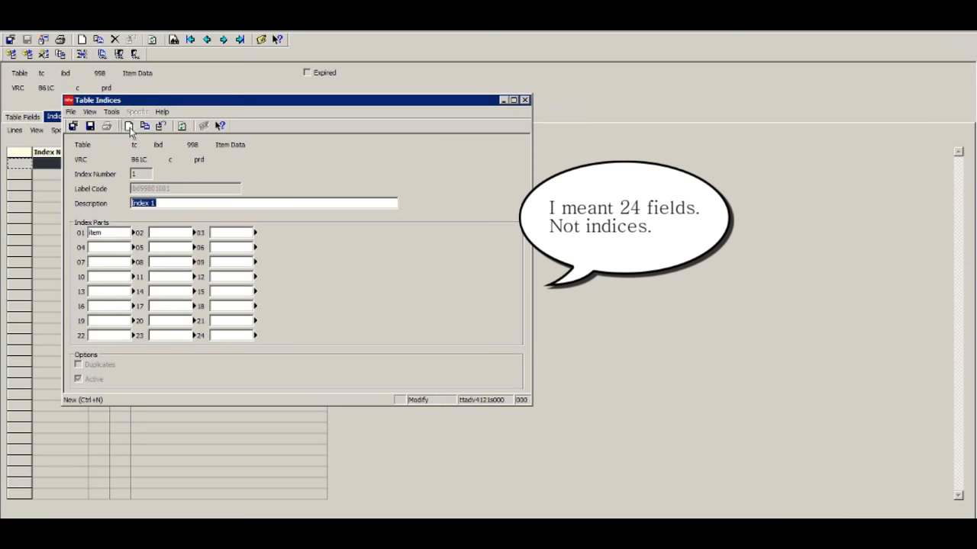
pyautogui.write('2')
pyautogui.press('Tab')
pyautogui.press('Tab')
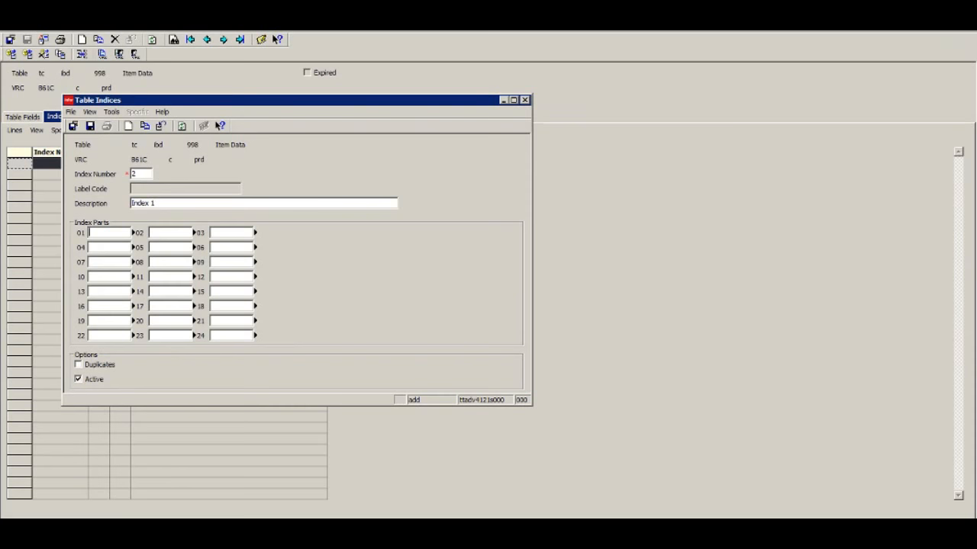
pyautogui.click(135, 174)
pyautogui.press('Tab')
pyautogui.press('End')
pyautogui.press('BackSpace')
pyautogui.write('2')
pyautogui.write('dsca')
# - Allow duplicates on the new index 2, and close the index details without saving
pyautogui.click(102, 367)
pyautogui.click(109, 363)
pyautogui.click(525, 100)
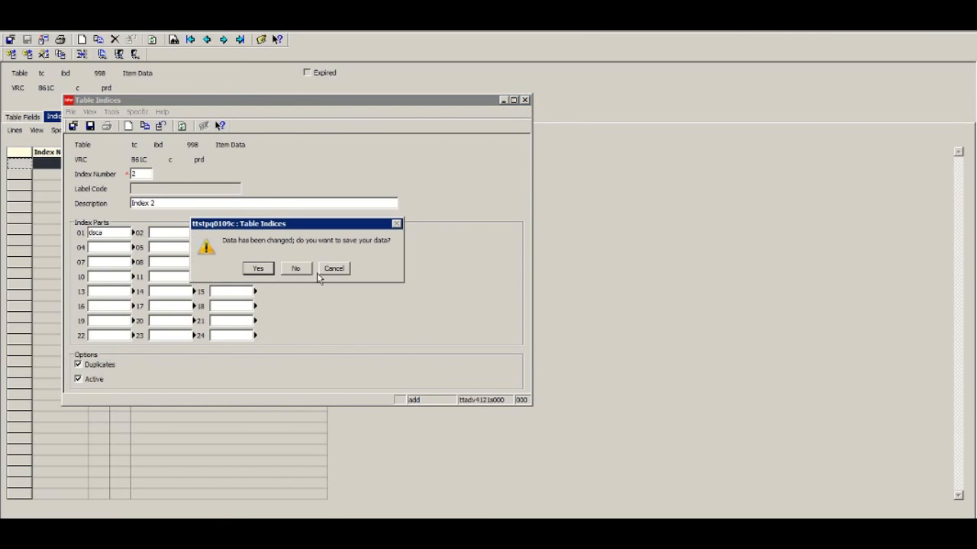
pyautogui.click(297, 270)
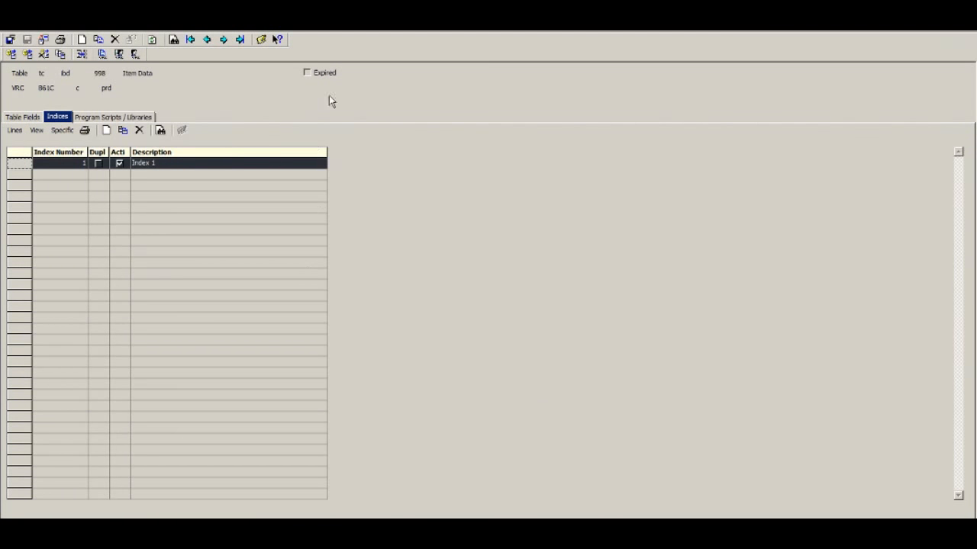